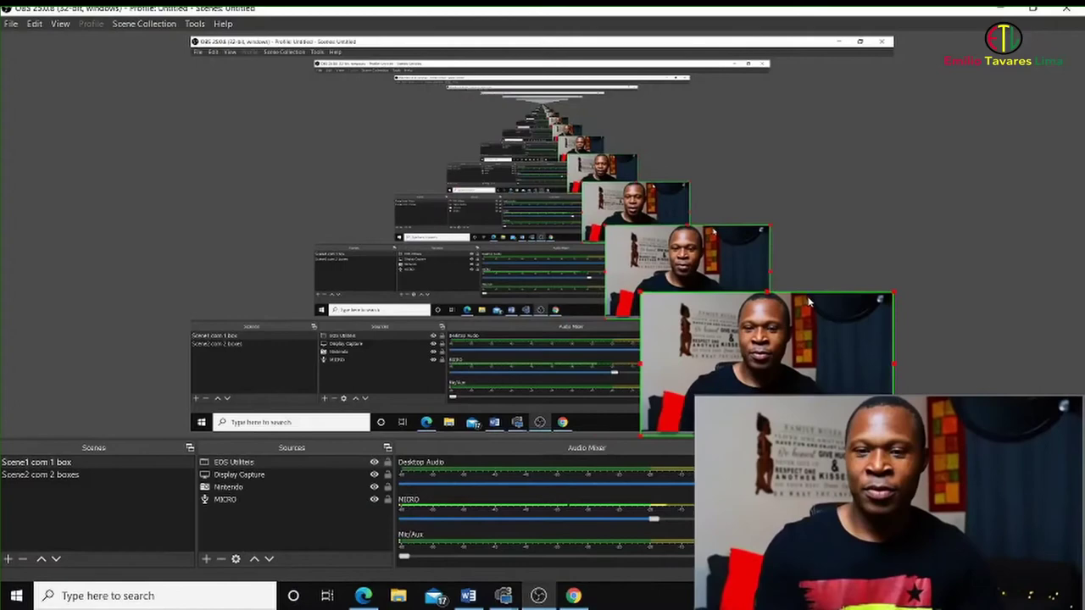
Resize the webcam source smaller into the bottom-right corner of the OBS scene.
left_click_drag(846, 334, 856, 343)
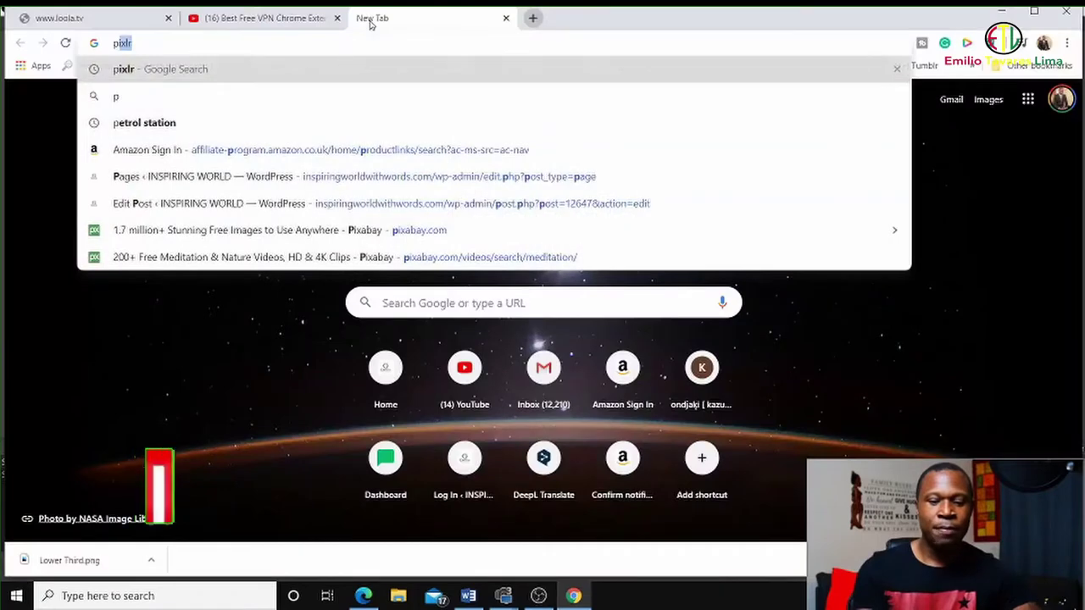
Search the web for 'pixlr' and open the Pixlr X create-new-image page.
type("ixlr")
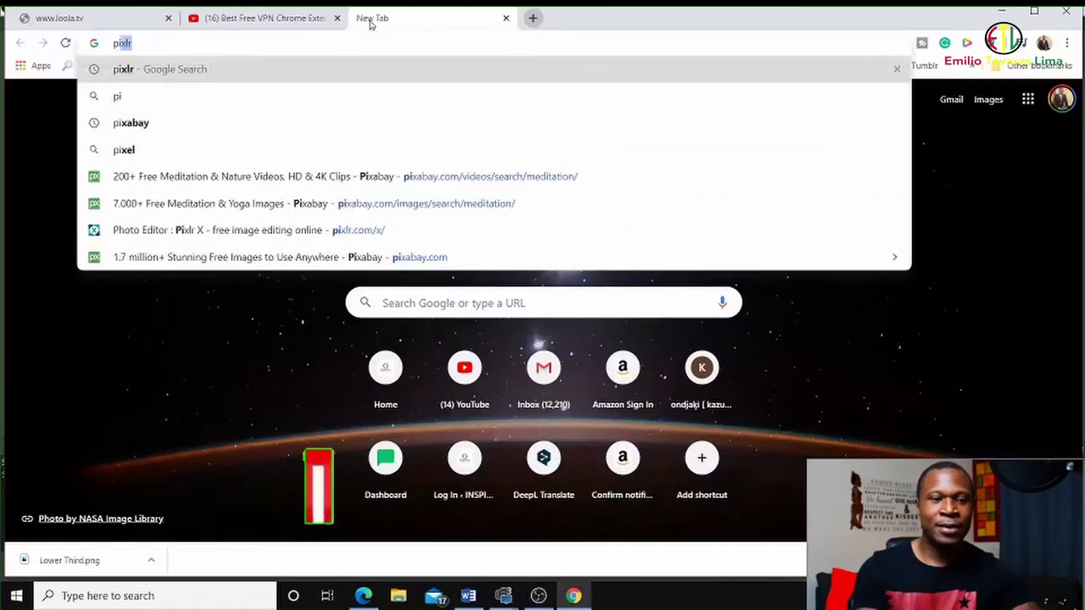
key("Return")
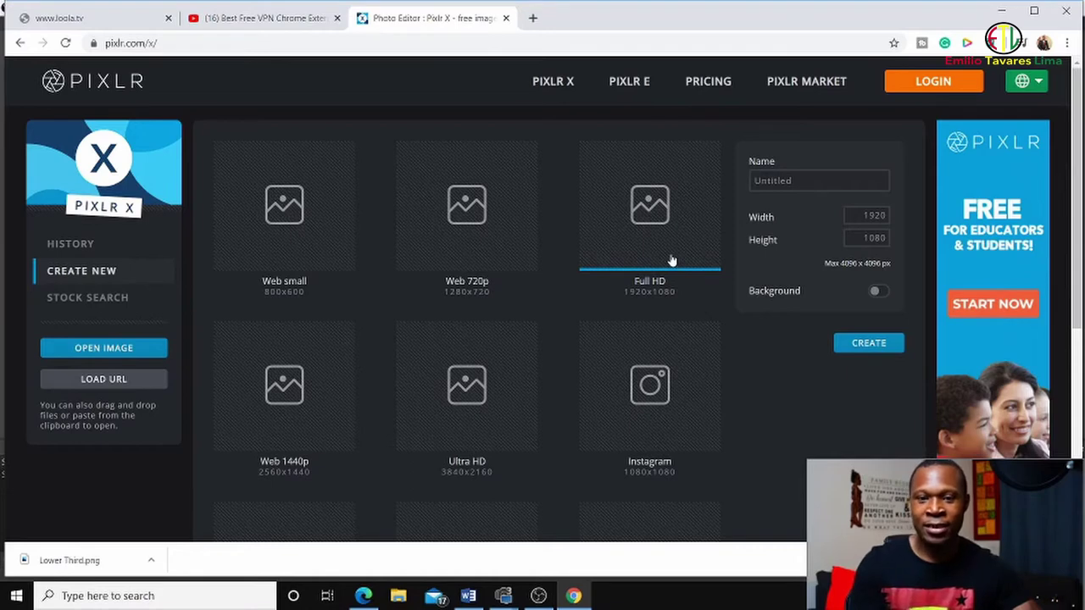
Create a blank Full HD 1920×1080 canvas.
left_click(869, 343)
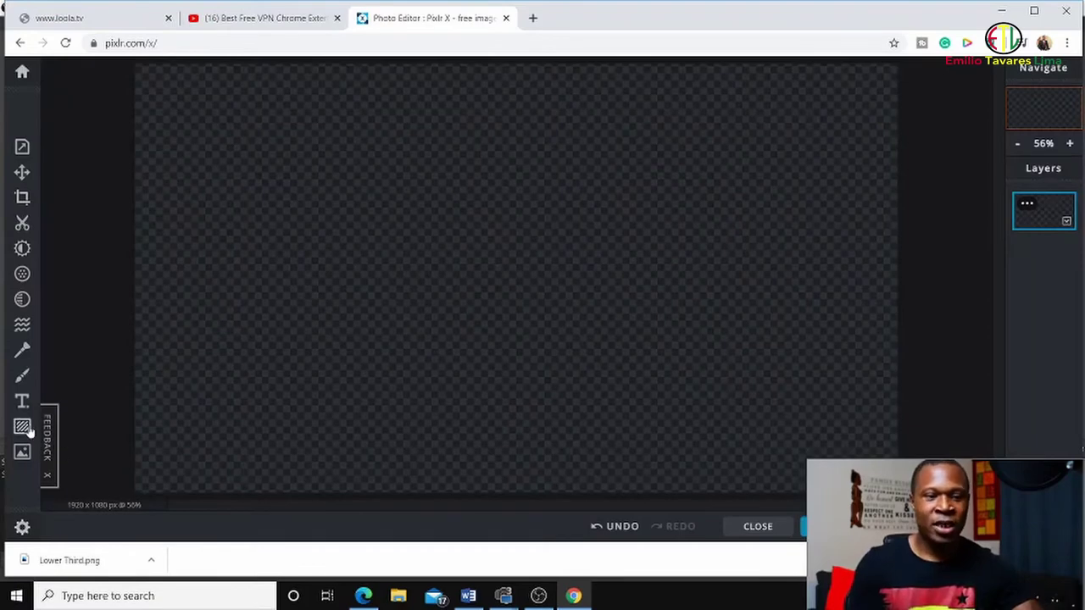
left_click(22, 428)
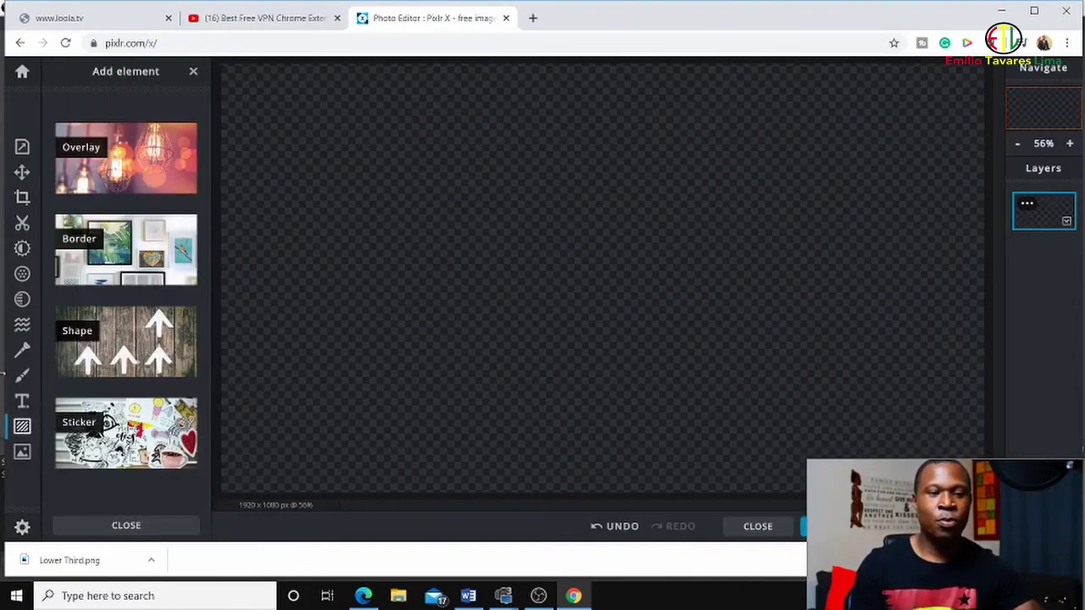
left_click(22, 403)
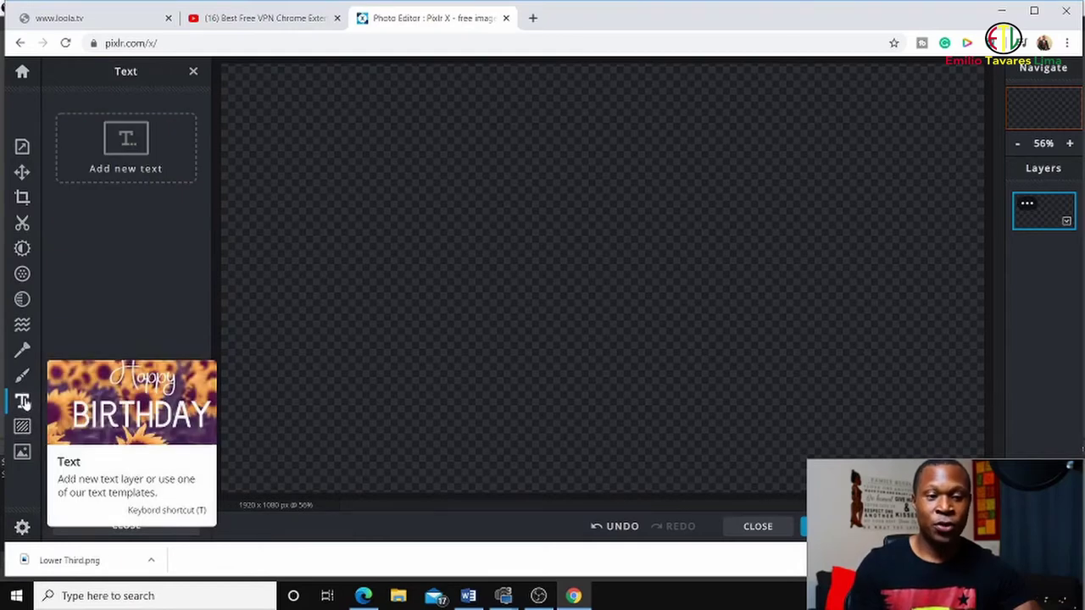
Fill the whole canvas solid near-black (#050000) with the shape tool.
left_click(24, 380)
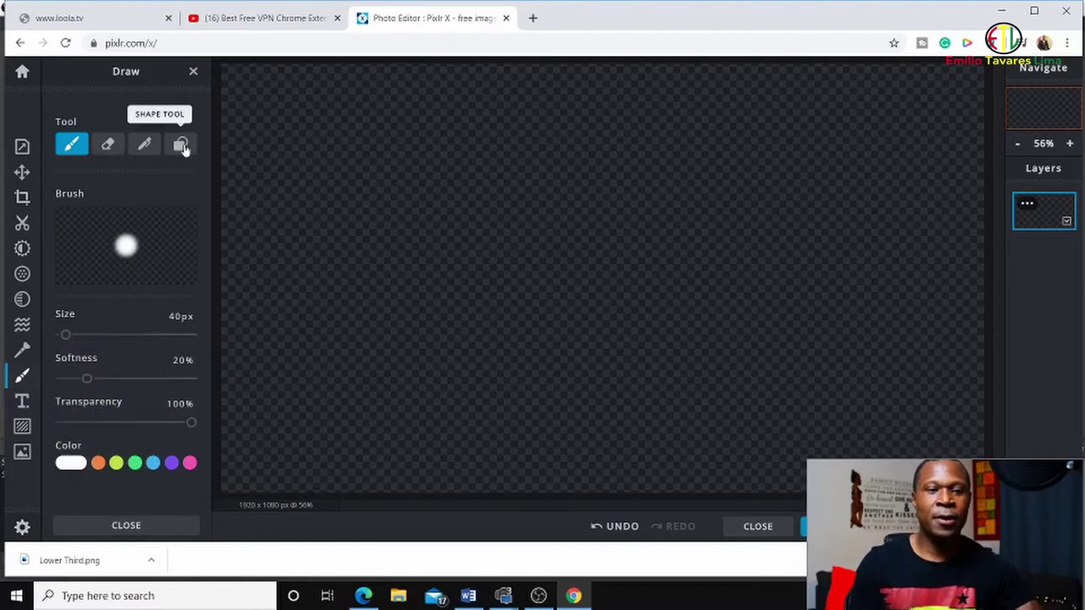
left_click(182, 146)
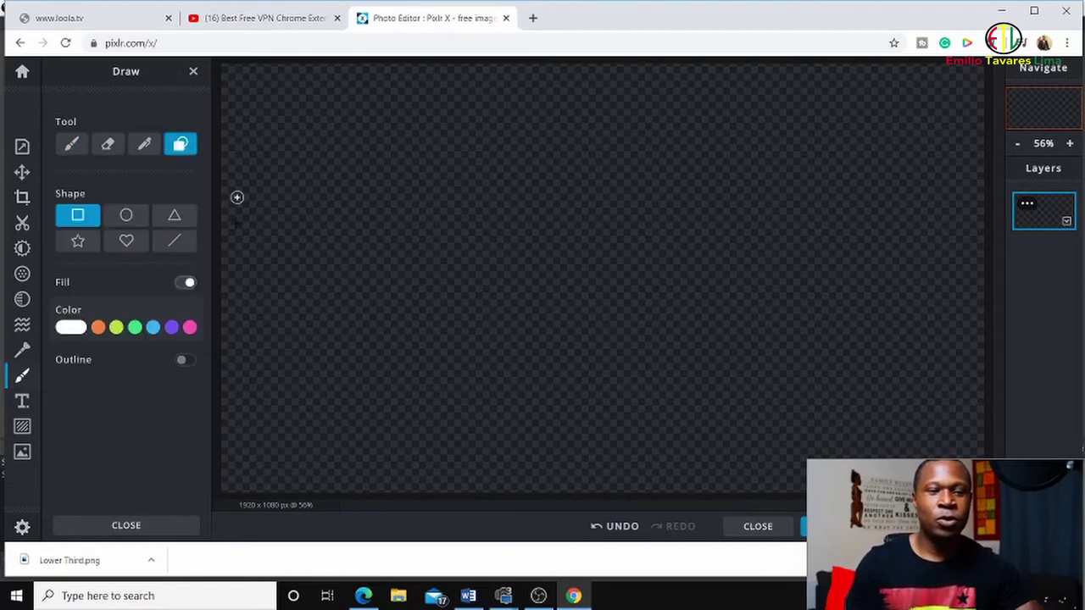
left_click(71, 328)
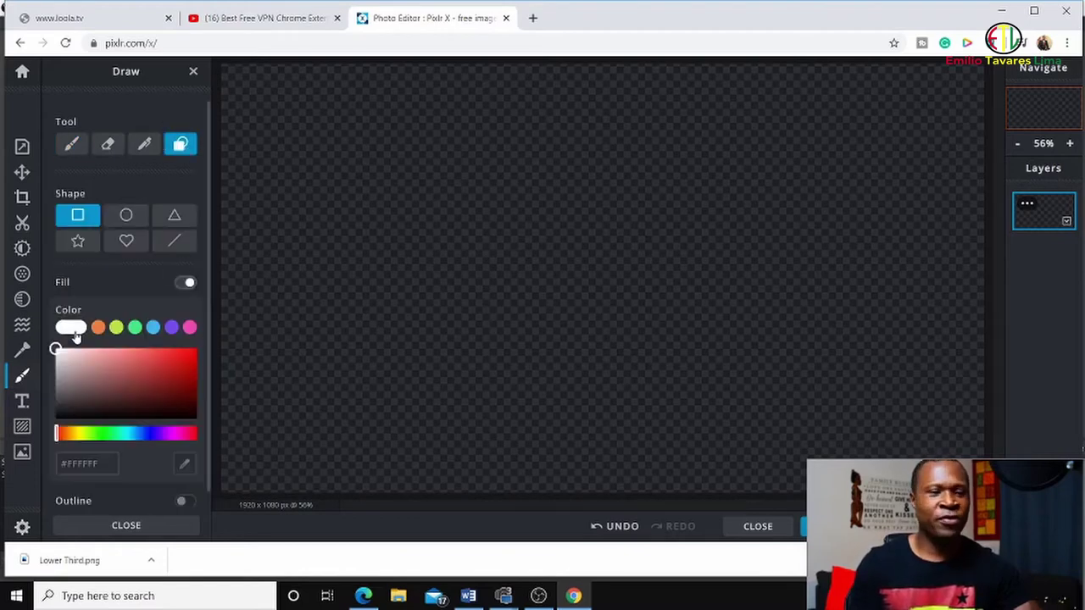
left_click(194, 419)
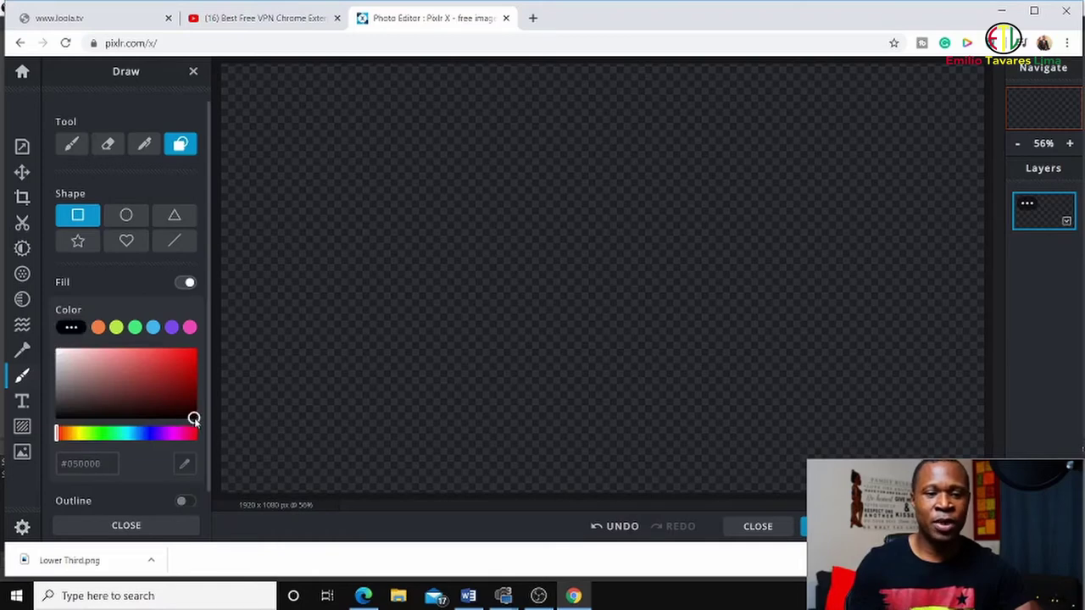
left_click(297, 376)
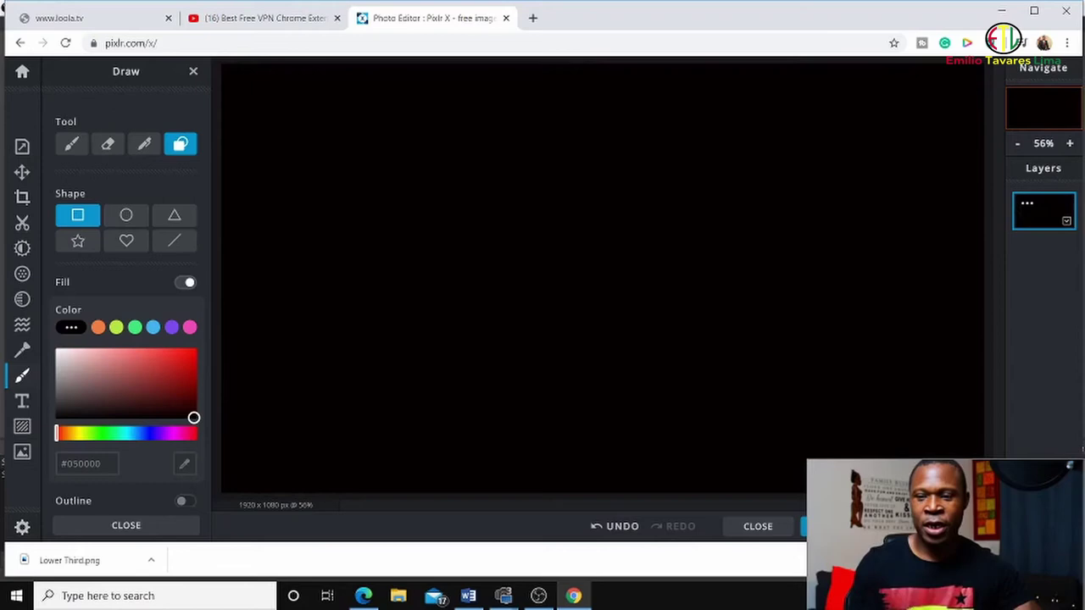
key("ctrl+shift+n")
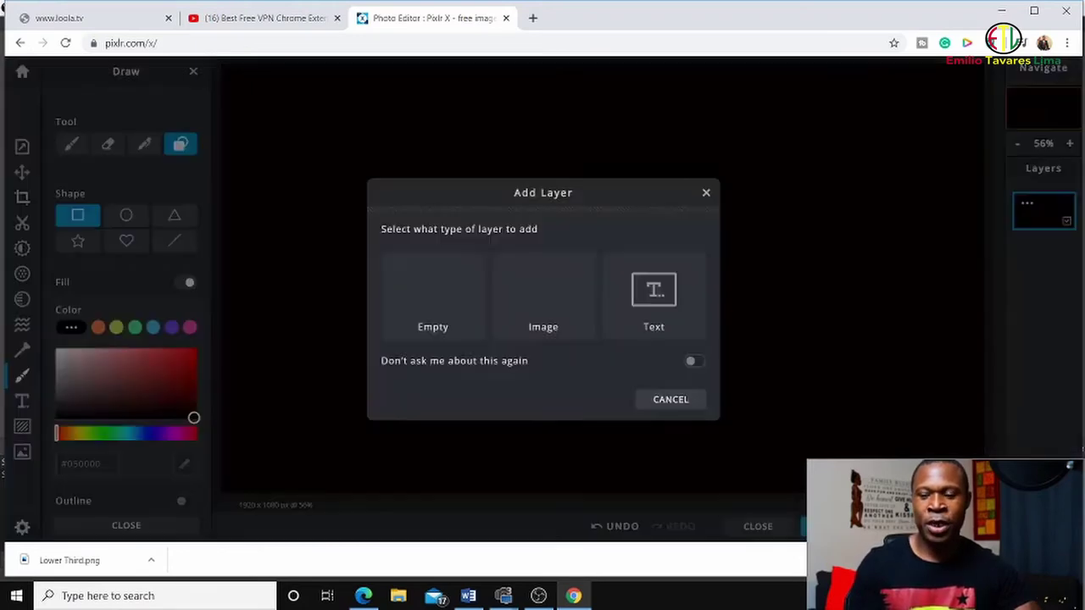
Add an empty layer above the black background and rename layers 'BG' and 'T'.
left_click(442, 294)
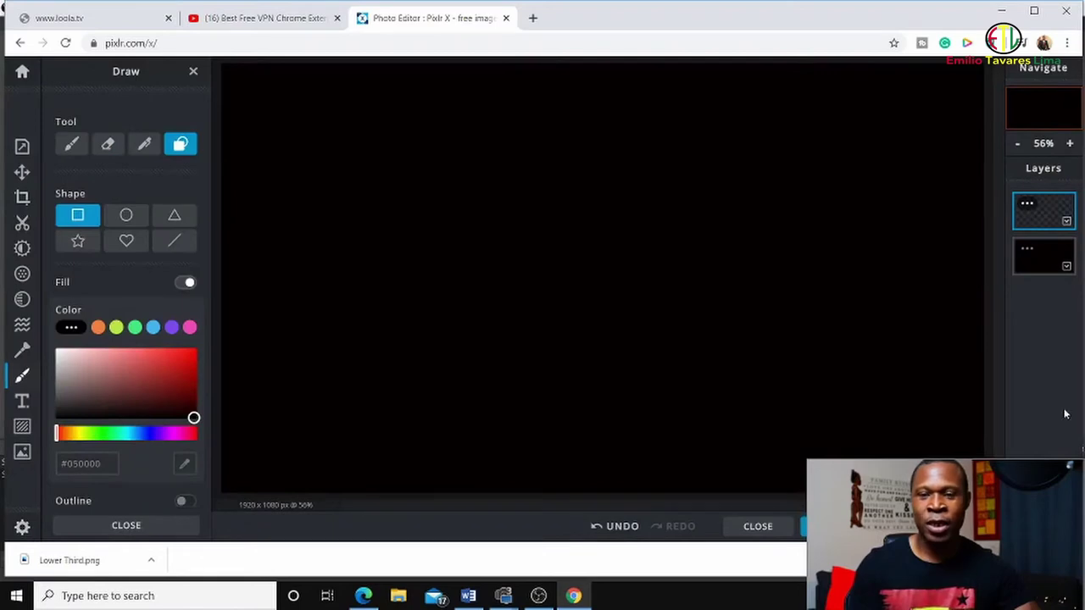
left_click(1027, 204)
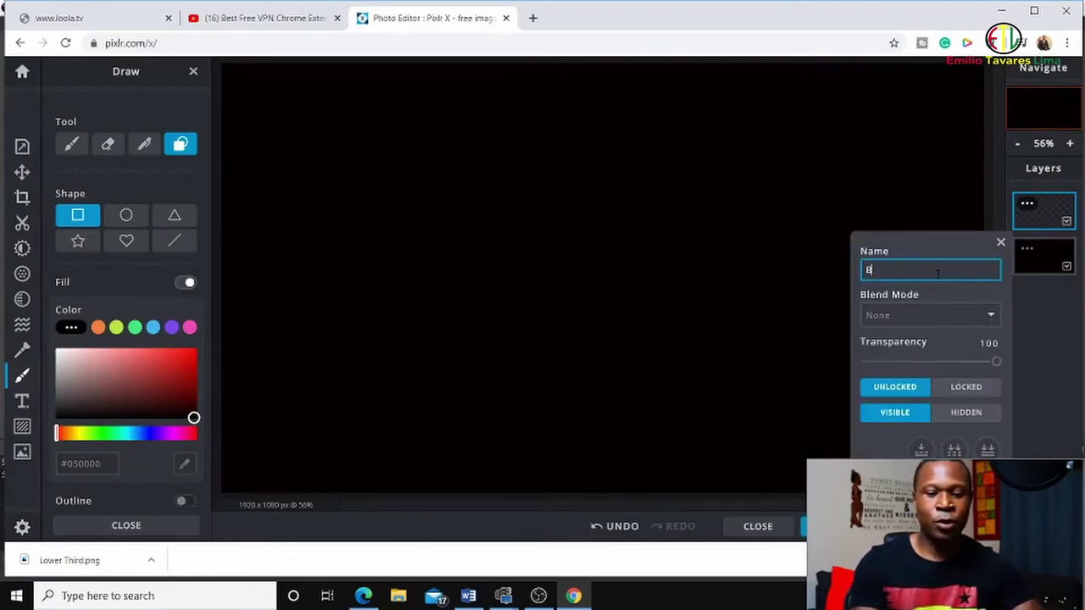
type("BG")
left_click(1038, 212)
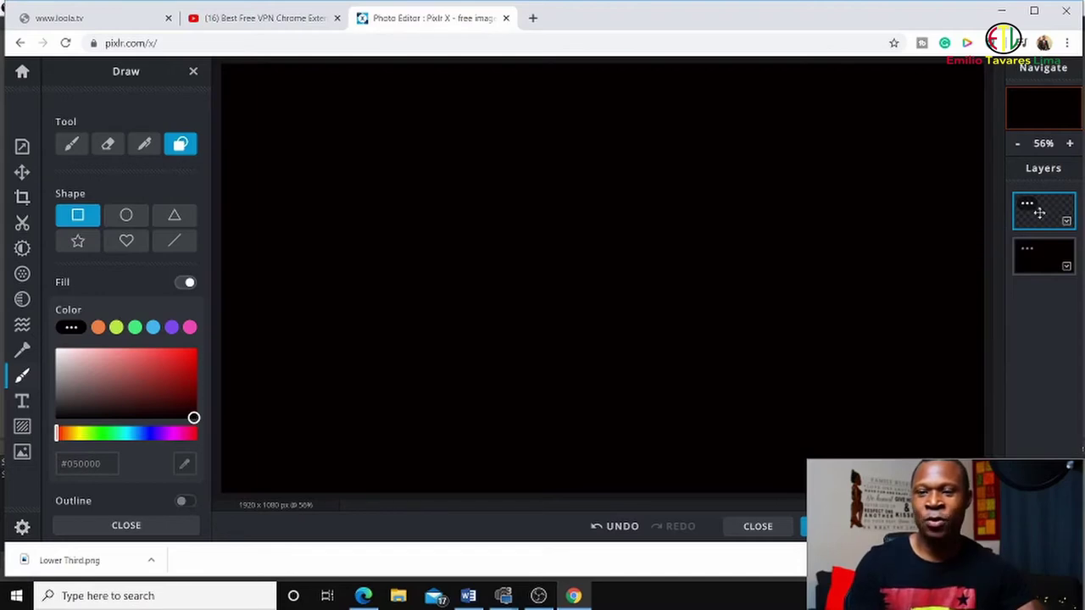
left_click(1028, 204)
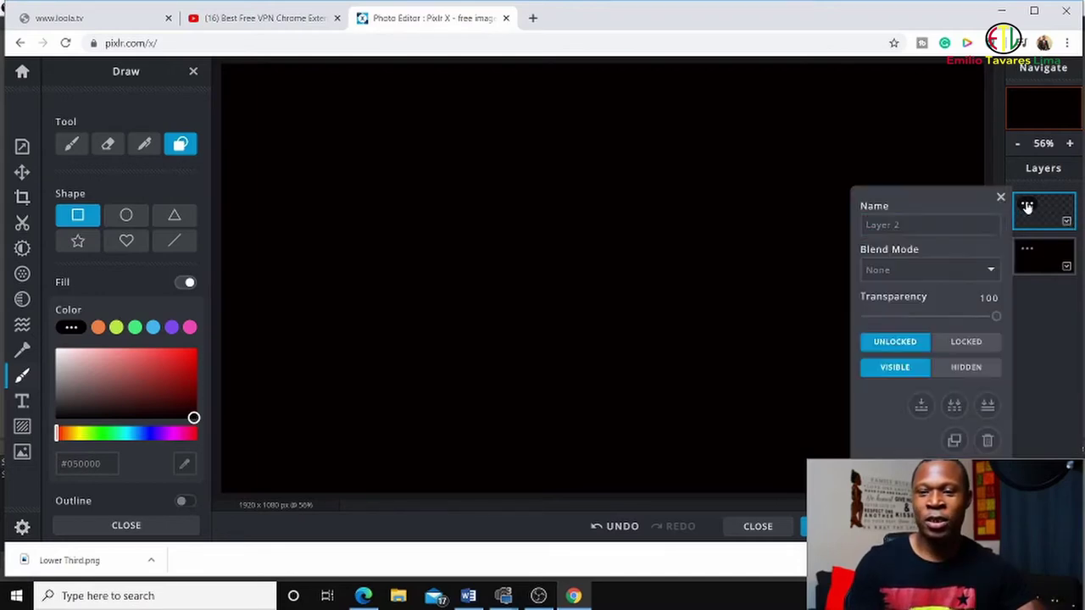
type("TP")
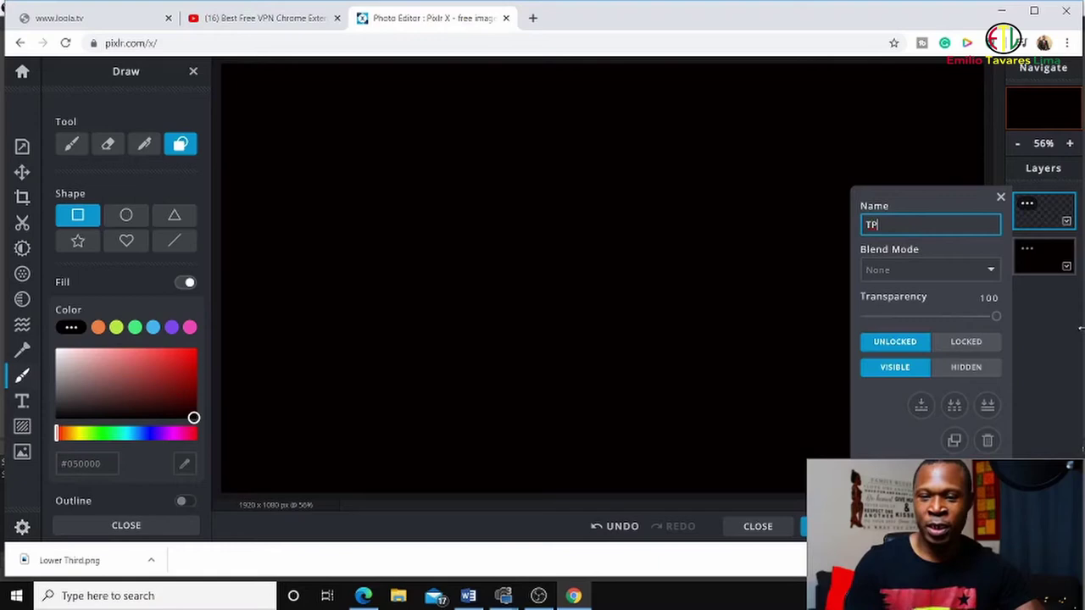
key("Return")
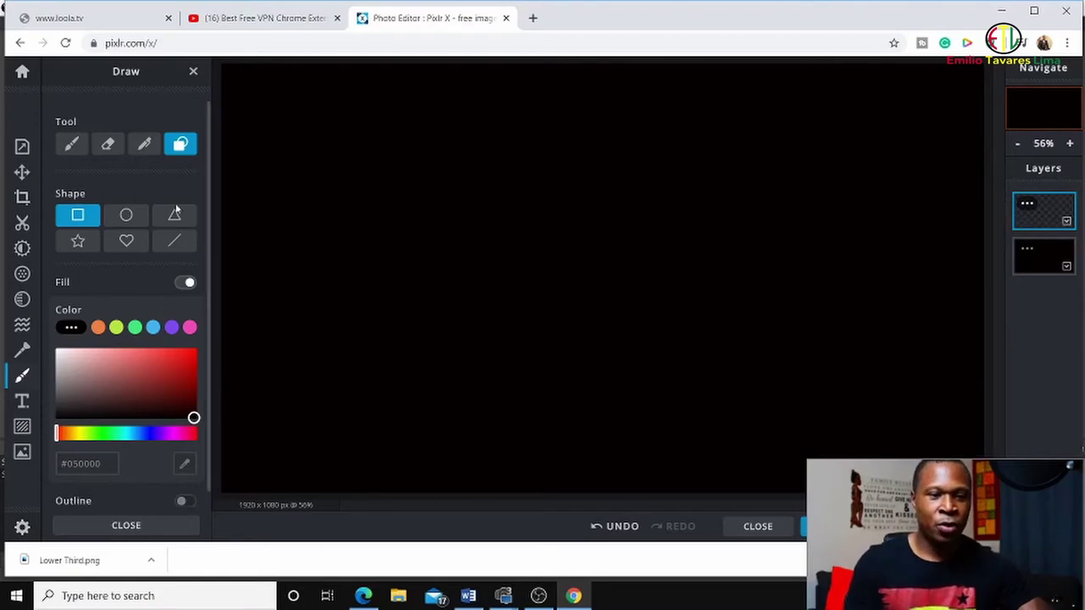
Erase everything above the bottom bar from the black layer using Cutout in REMOVE mode.
left_click(22, 222)
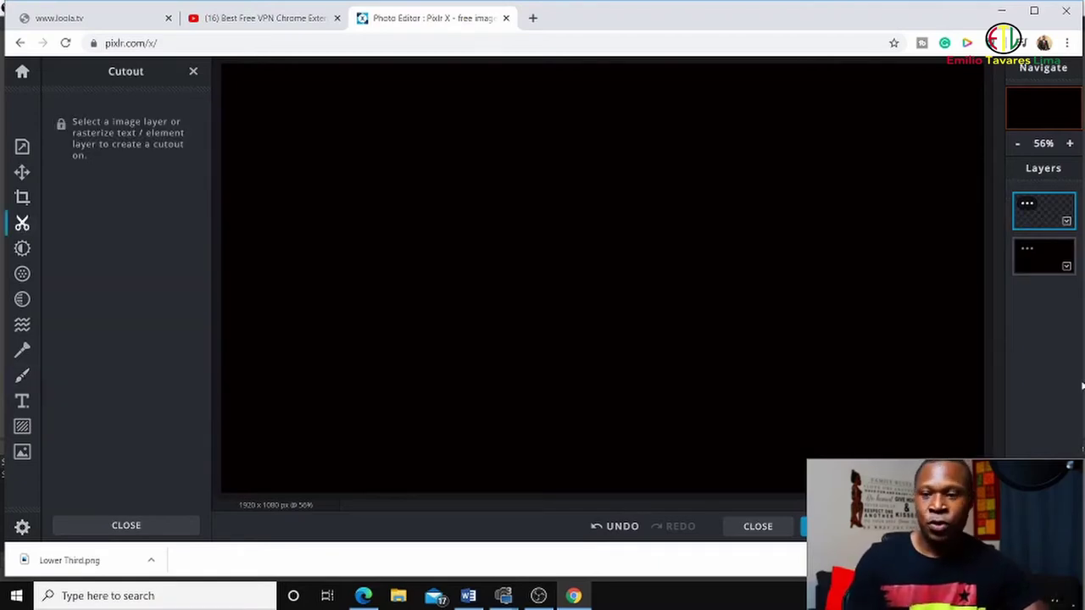
left_click(1041, 262)
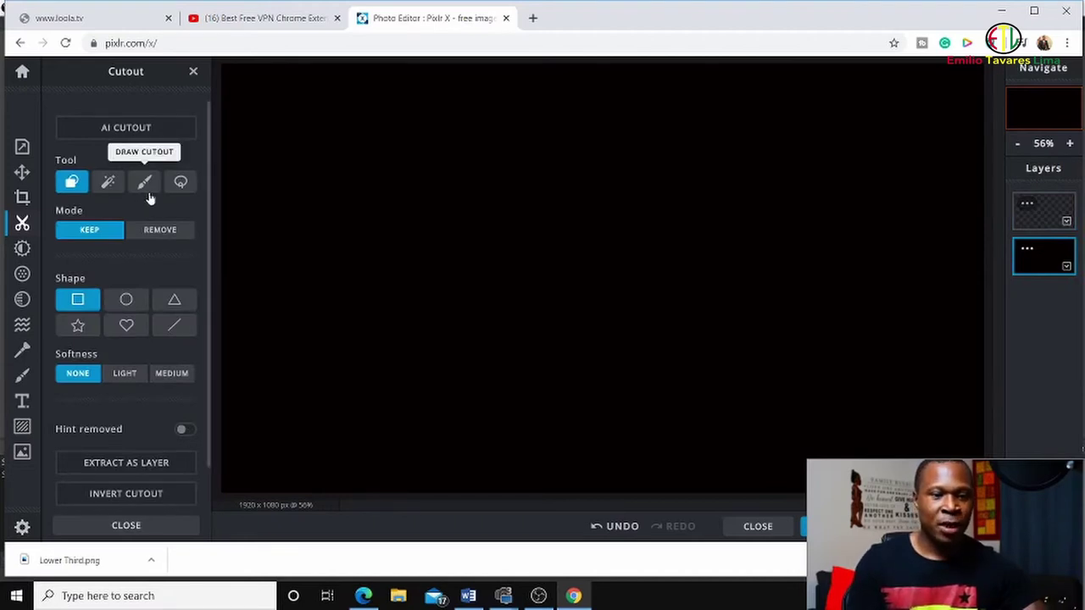
left_click(169, 237)
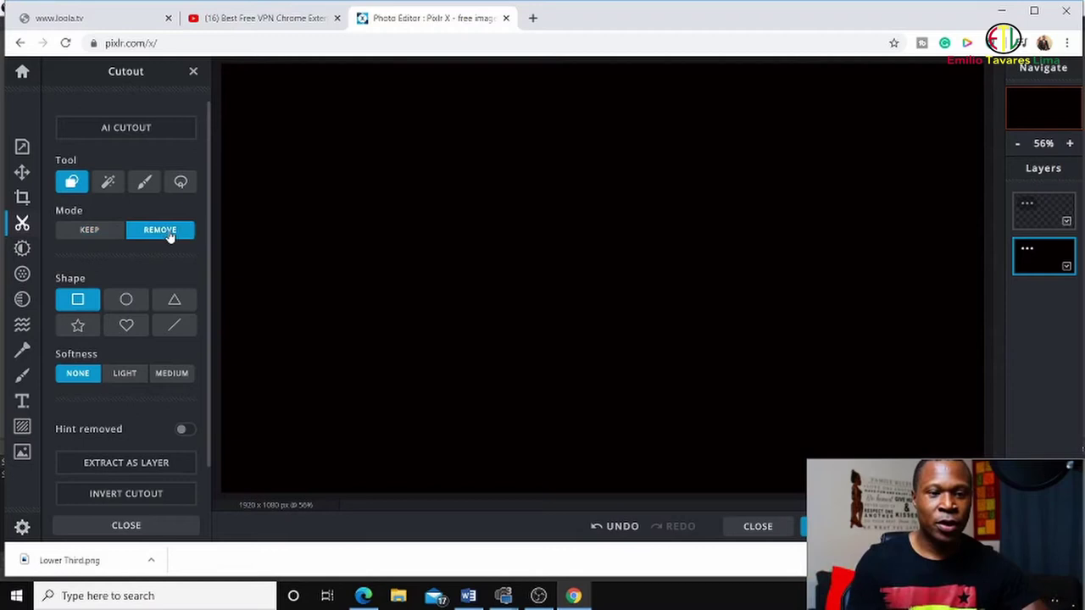
scroll(170, 237, "down", 1)
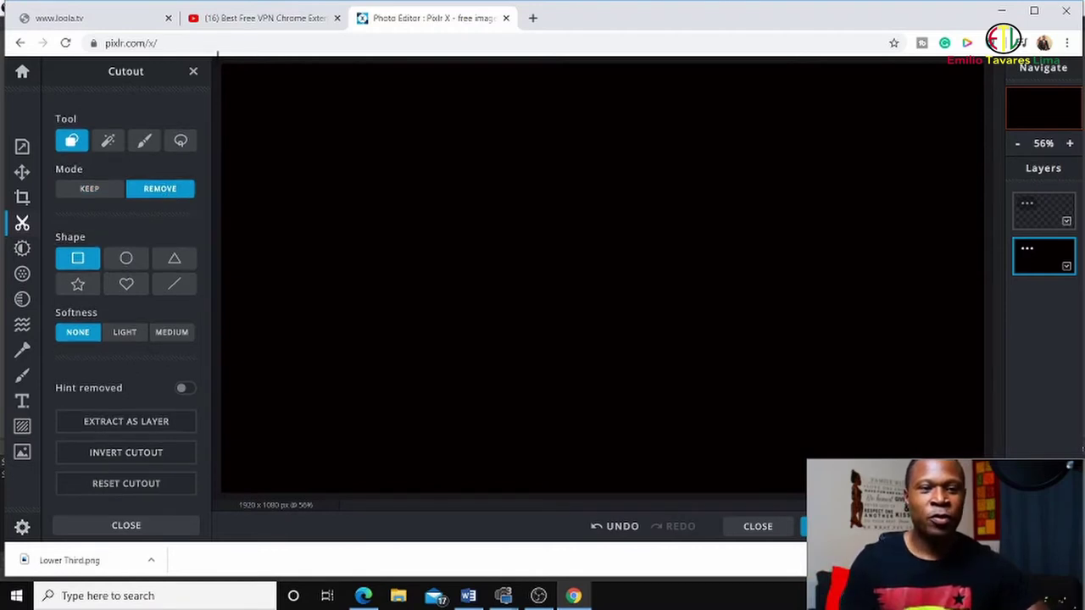
left_click_drag(438, 261, 996, 402)
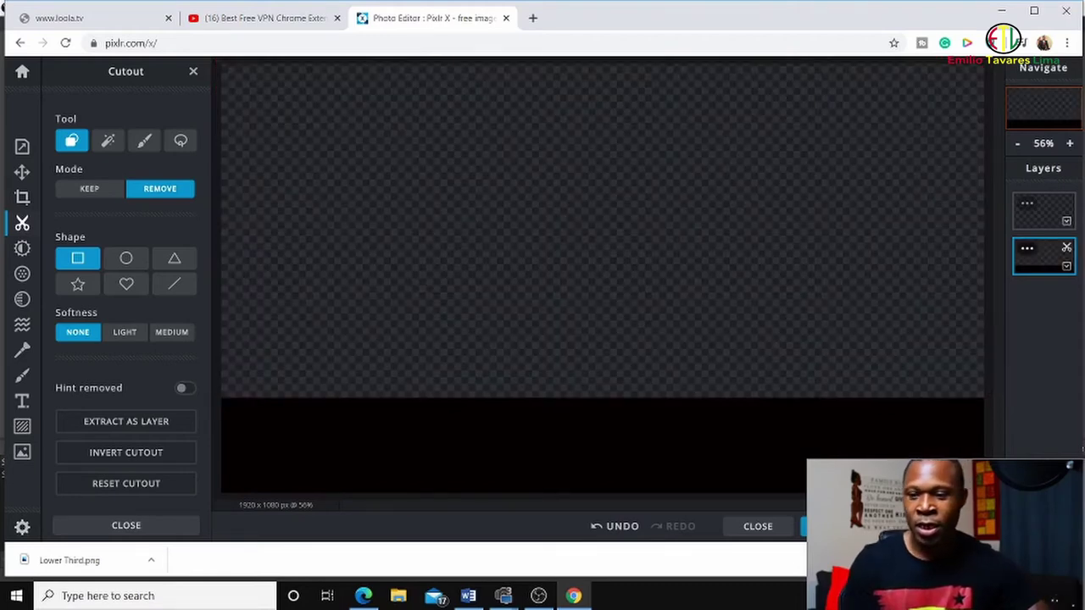
On a new empty layer, draw a red (#EF1010) filled rectangle over the bottom black band.
key("ctrl+shift+n")
left_click(432, 296)
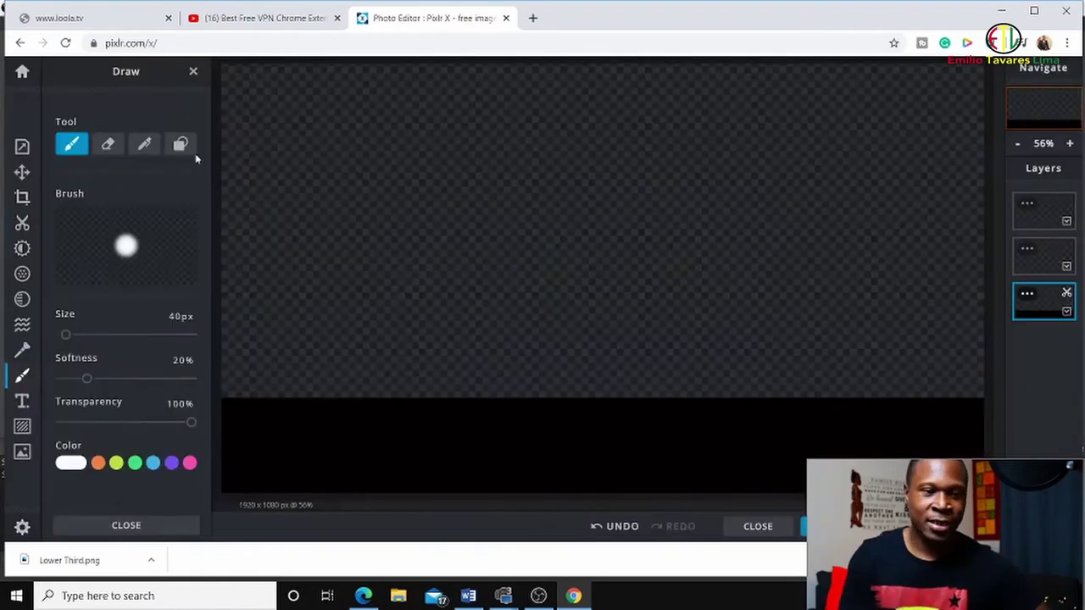
left_click(180, 146)
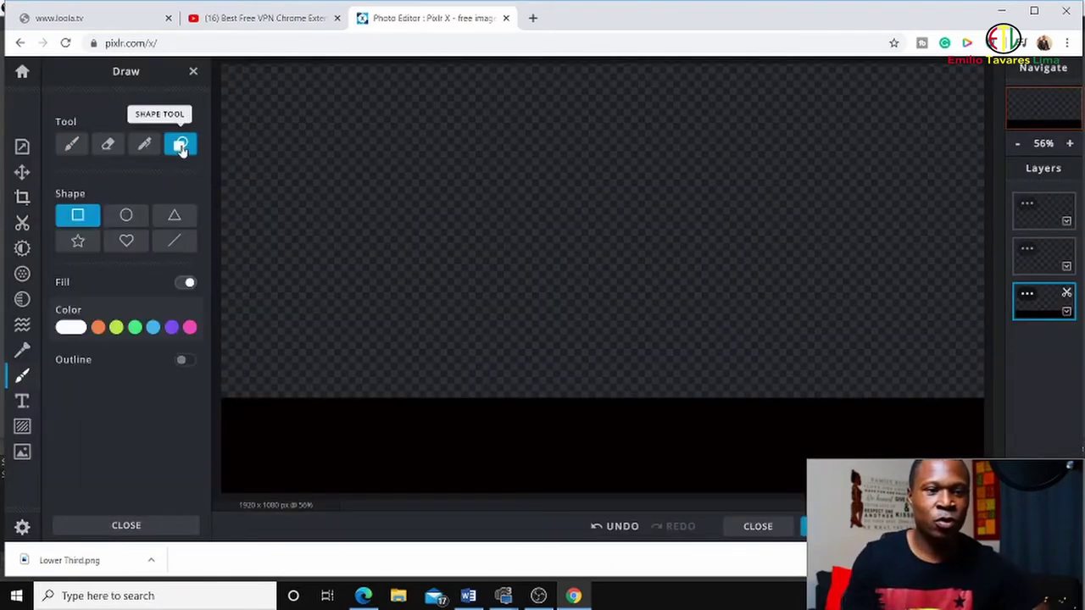
left_click(73, 330)
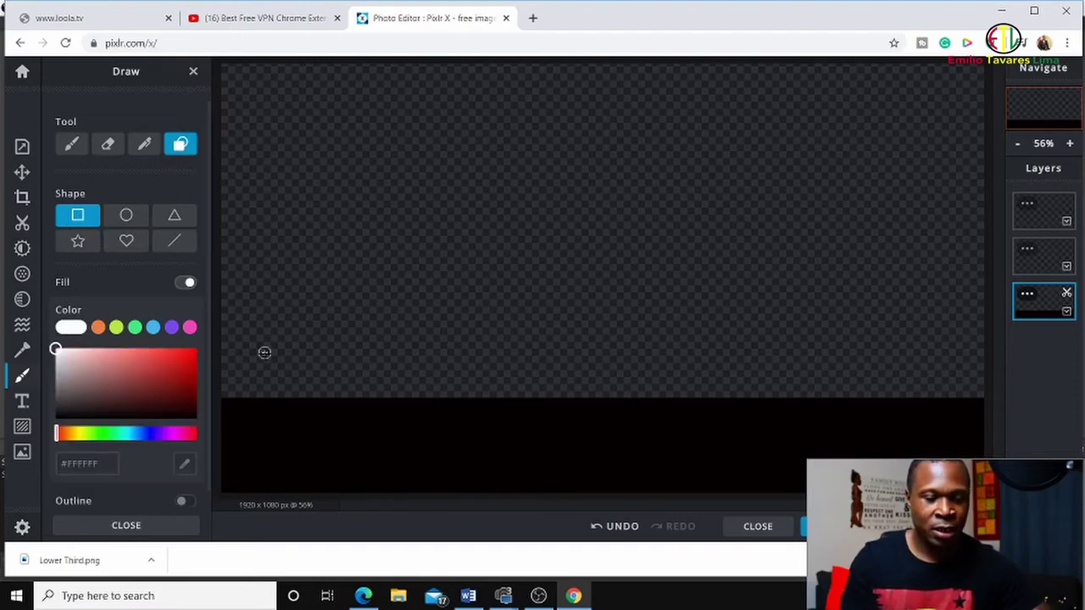
left_click(188, 354)
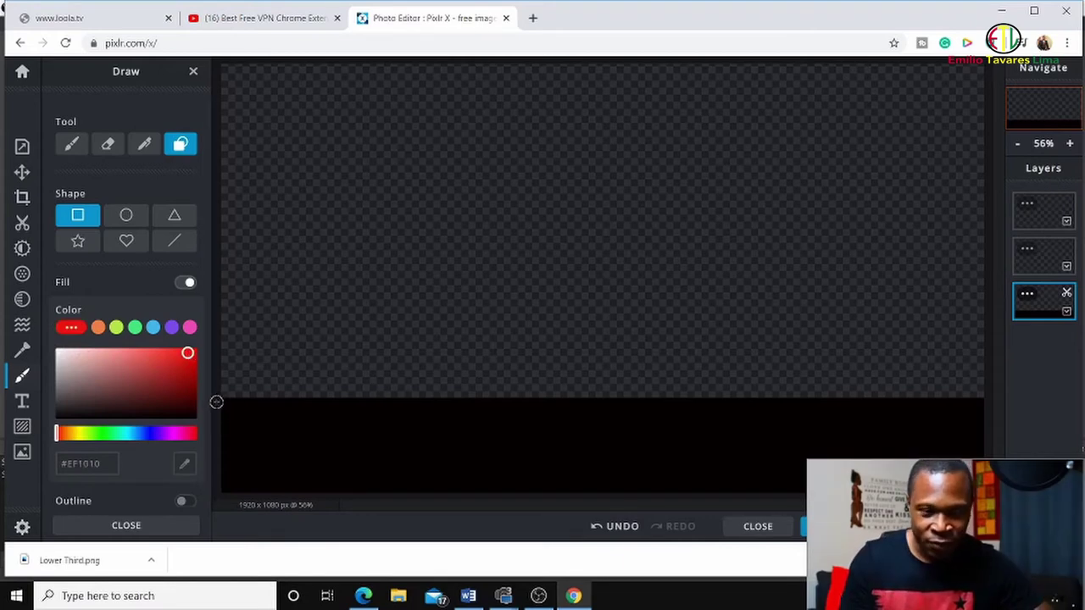
left_click_drag(218, 401, 985, 494)
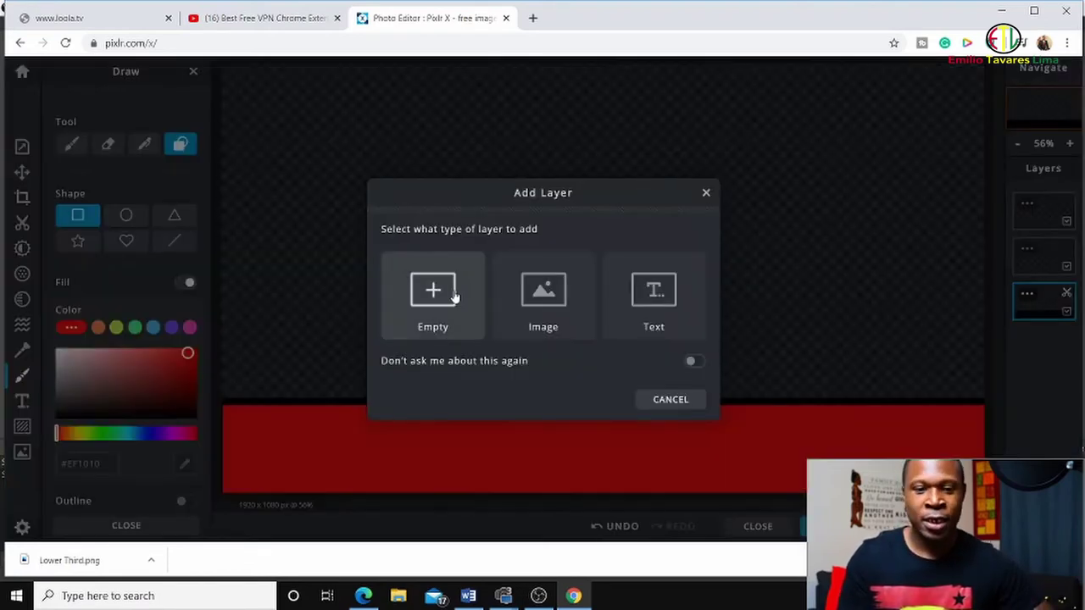
Draw a full-width red rectangle on a new layer, then a #EADEDE bar across its lower half.
left_click(453, 290)
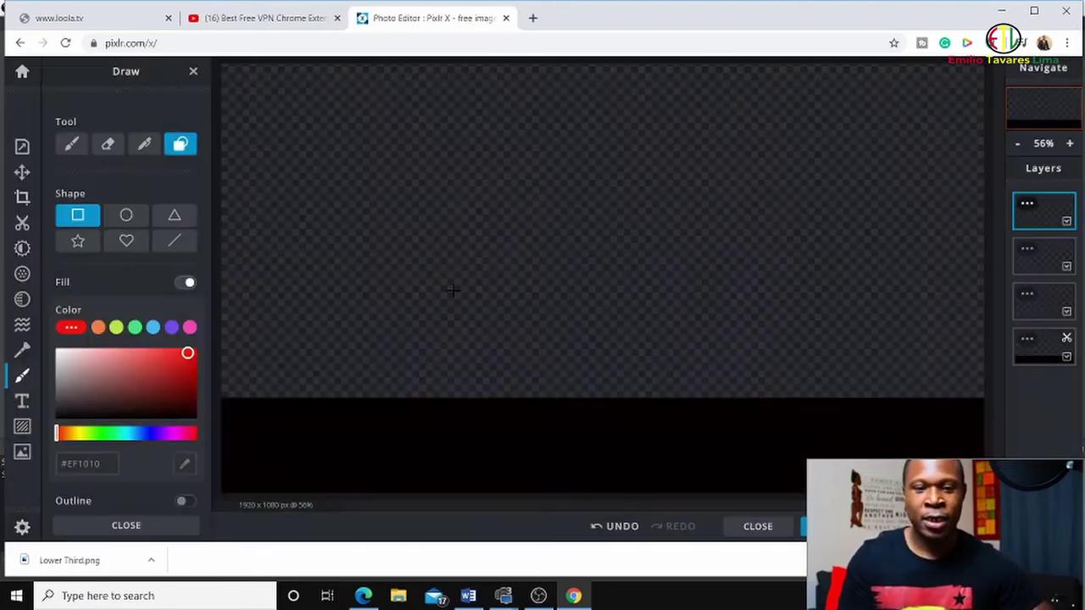
left_click_drag(453, 290, 222, 405)
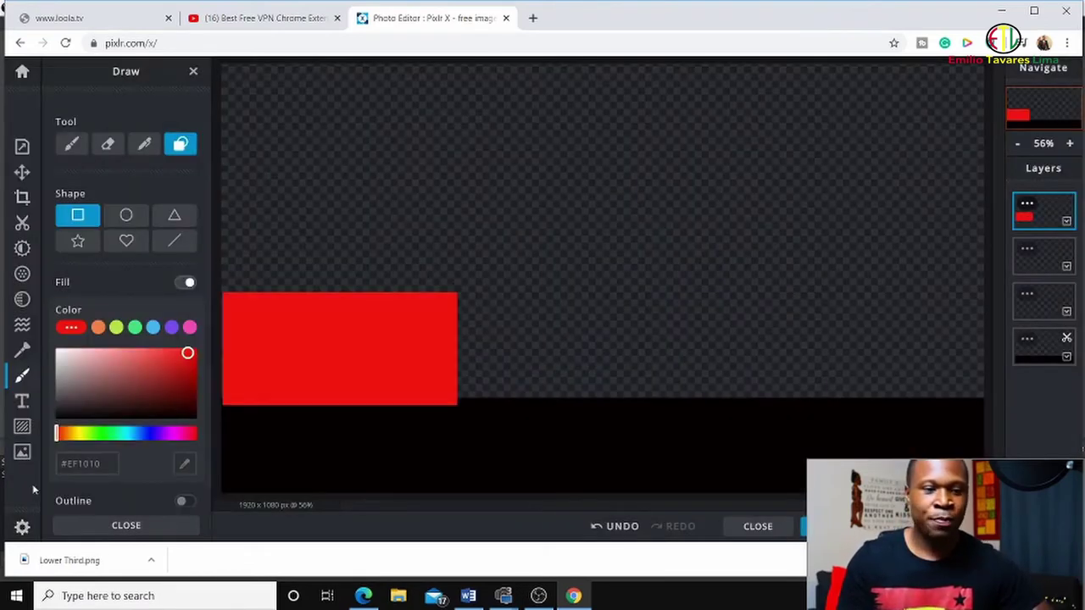
left_click(61, 355)
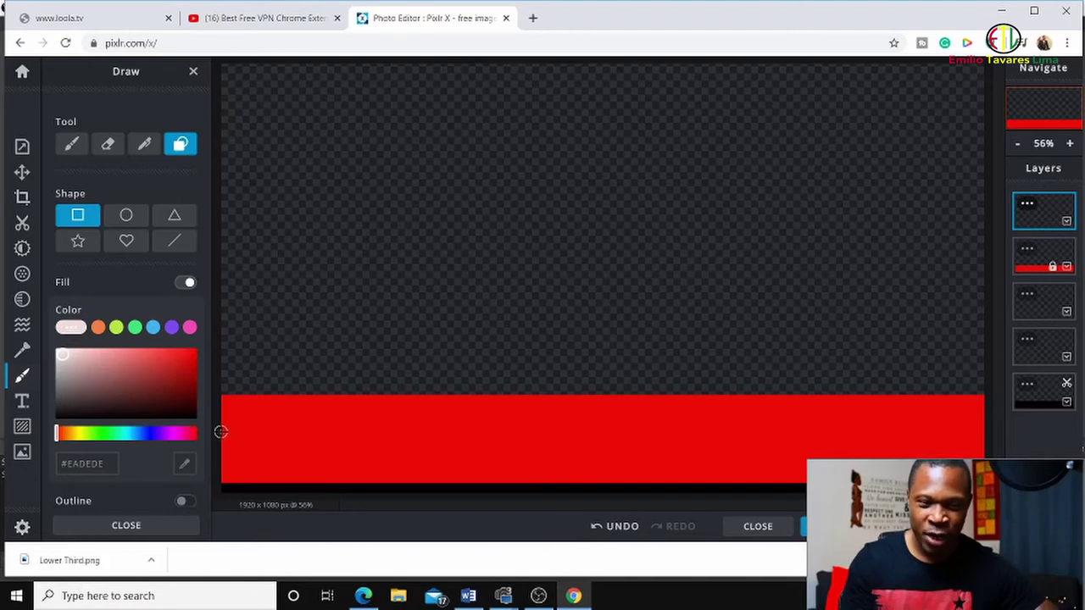
left_click_drag(221, 433, 981, 482)
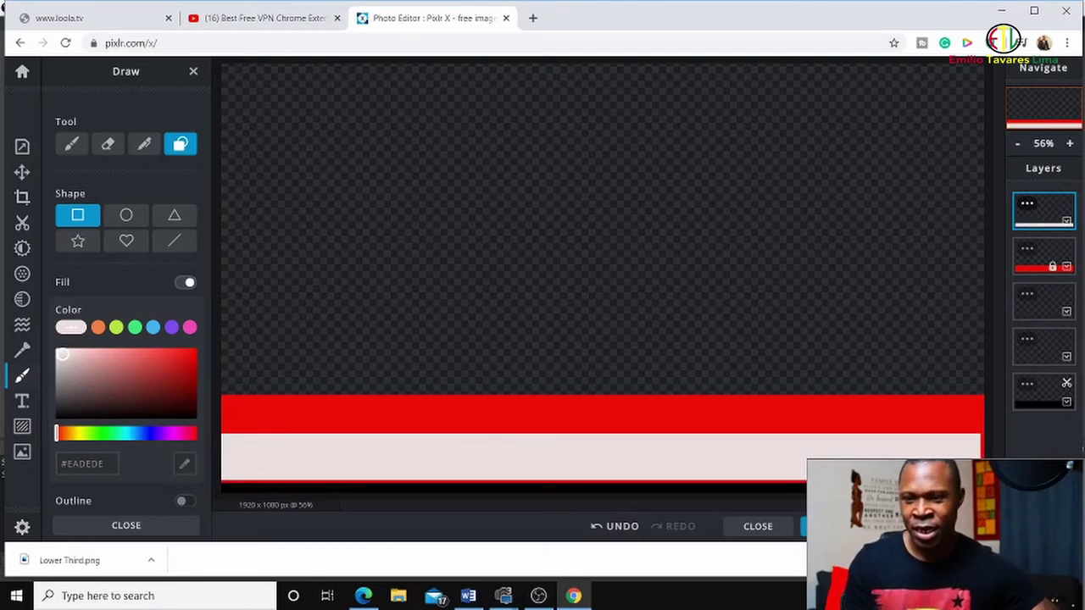
Add a text layer and replace the sample text with 'ETL'.
key("ctrl+shift+n")
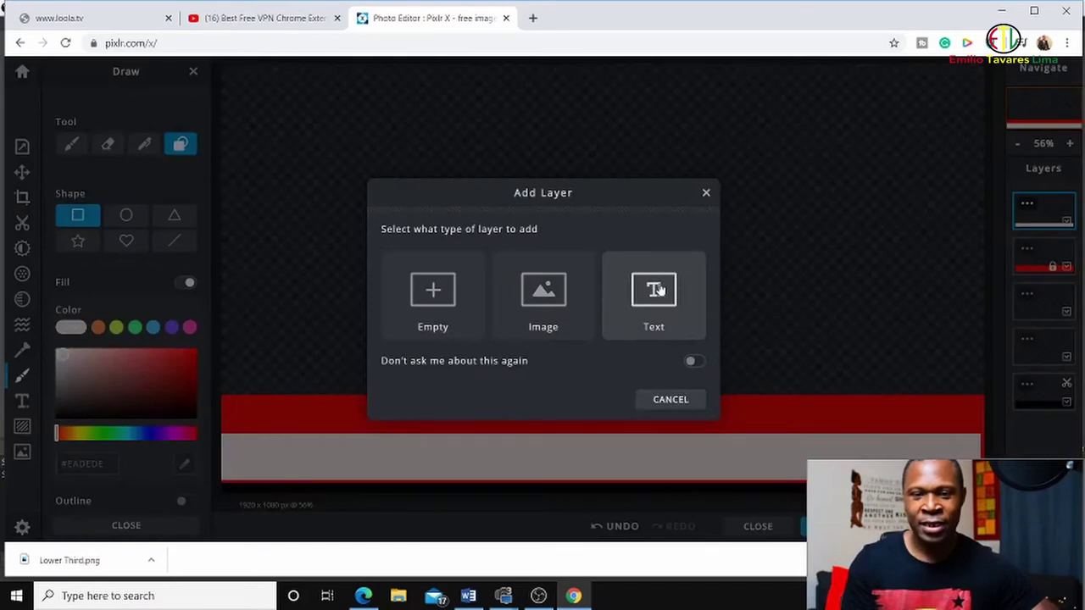
left_click(660, 289)
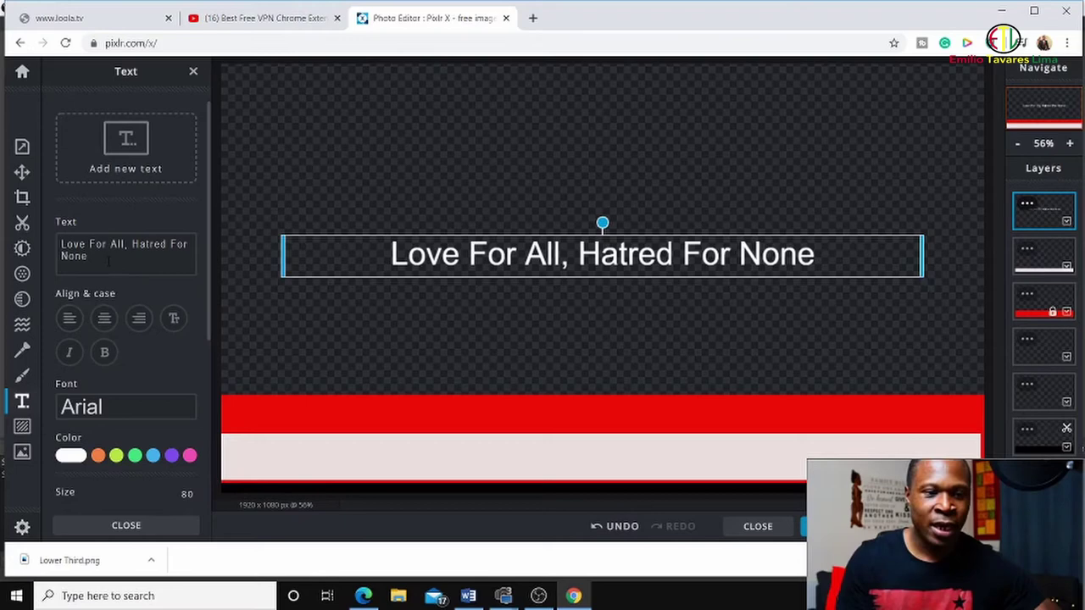
left_click_drag(109, 261, 49, 246)
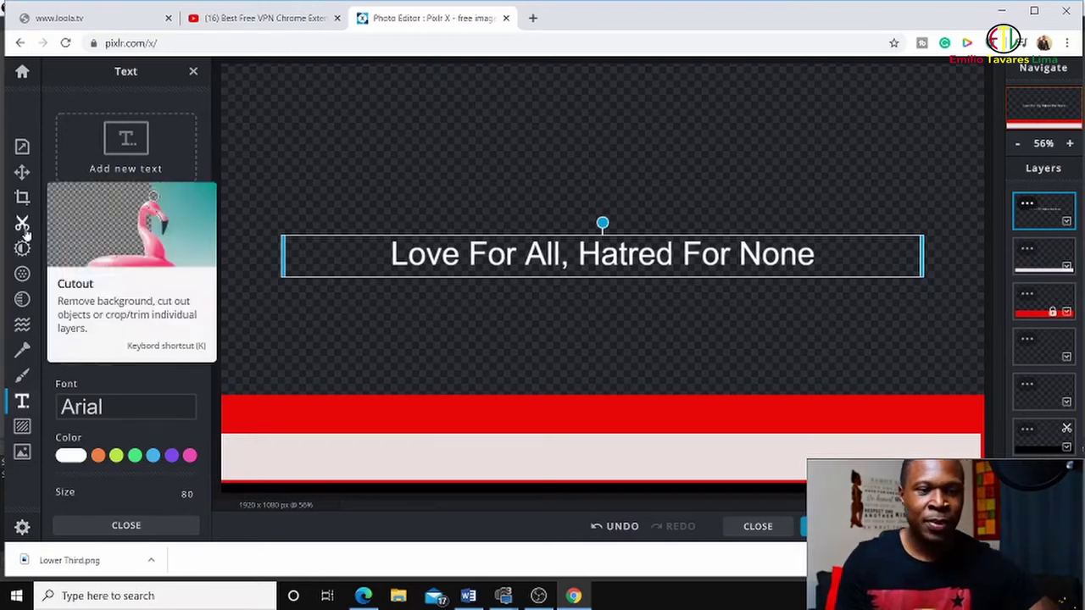
type("E")
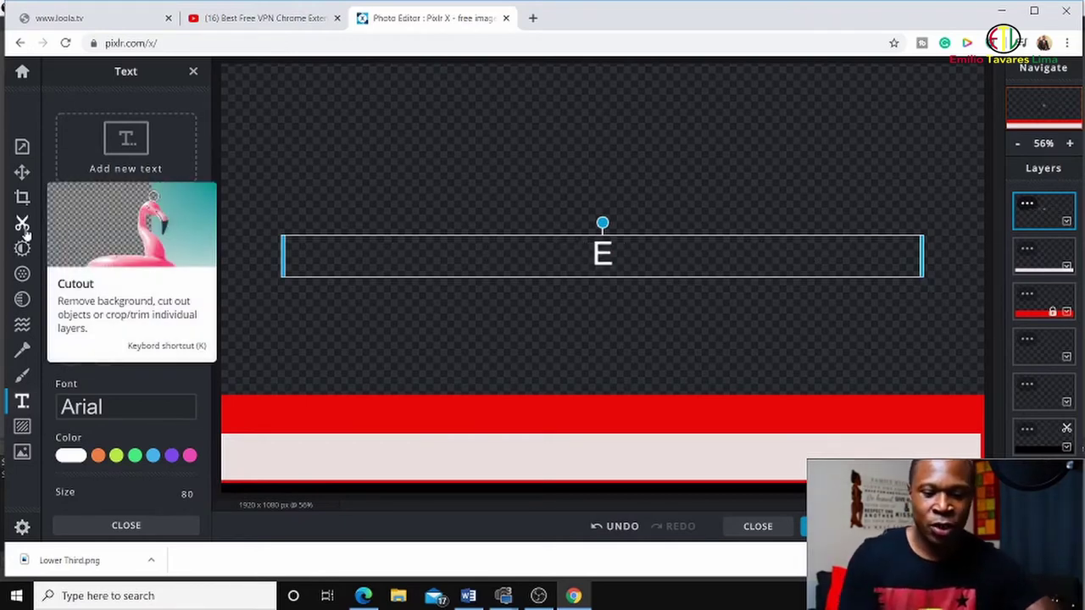
type("T")
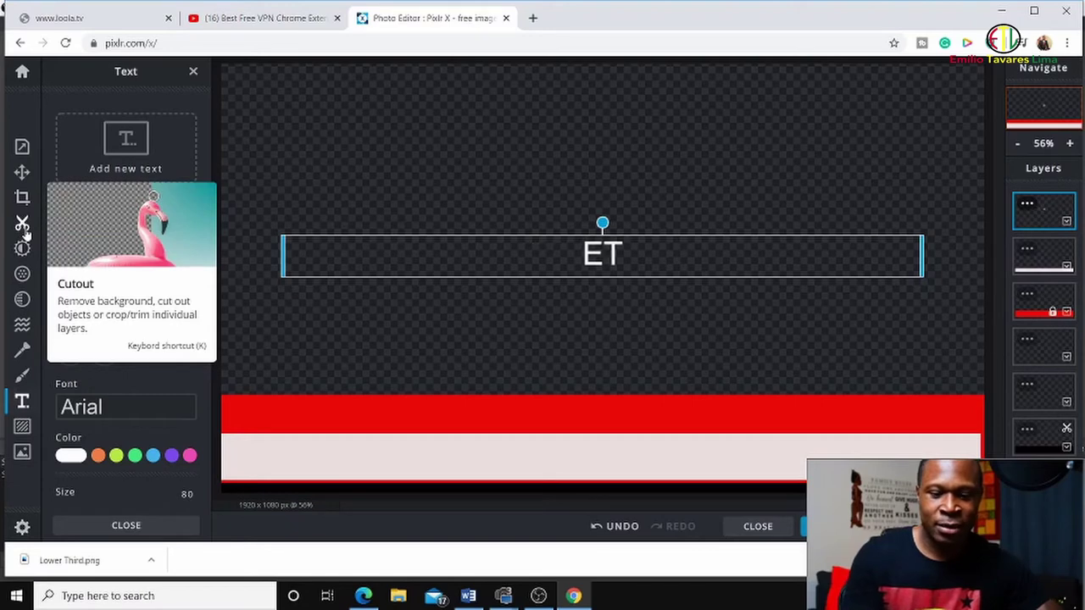
type("L")
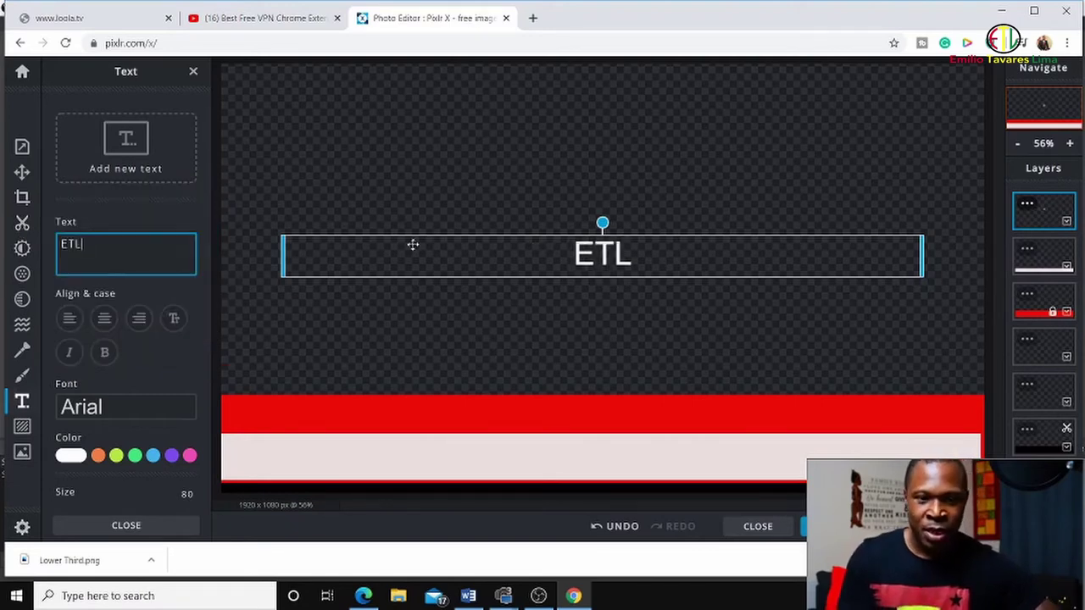
left_click(498, 259)
Move the ETL text onto the left end of the red bar and narrow its box.
left_click_drag(498, 259, 444, 419)
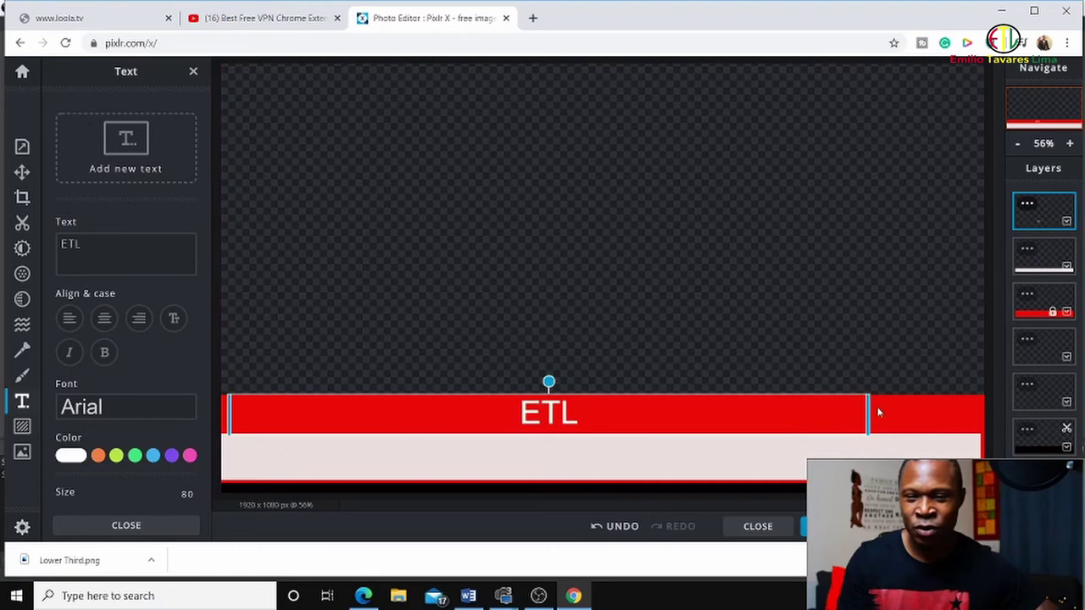
left_click_drag(871, 410, 337, 414)
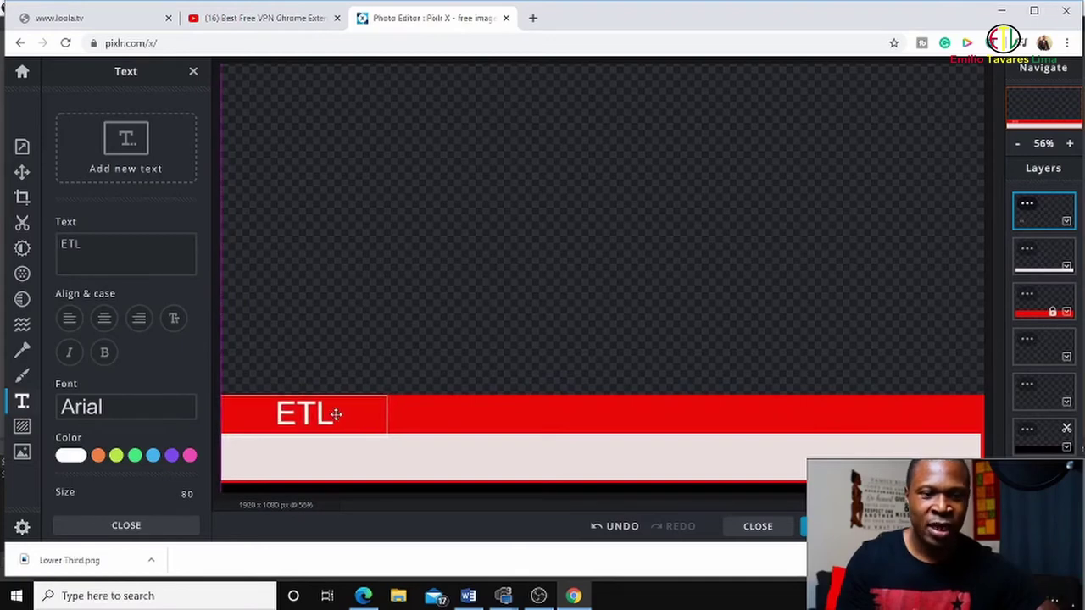
left_click(336, 415)
left_click_drag(390, 418, 318, 406)
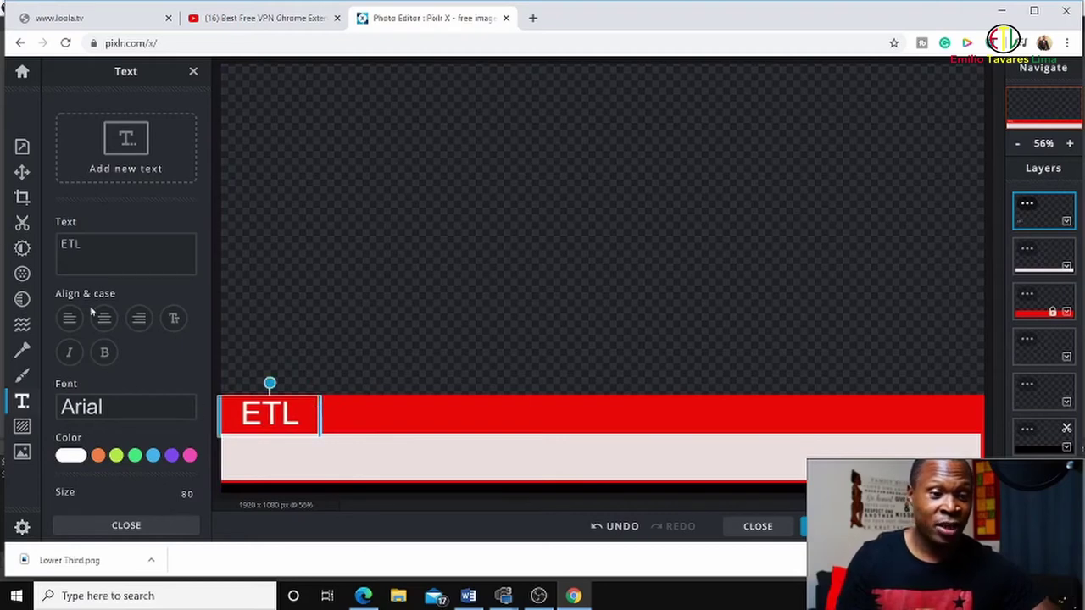
After trying Adios Amigos and Amoreiza, set ETL to Alvida with letter spacing 52.
left_click(140, 419)
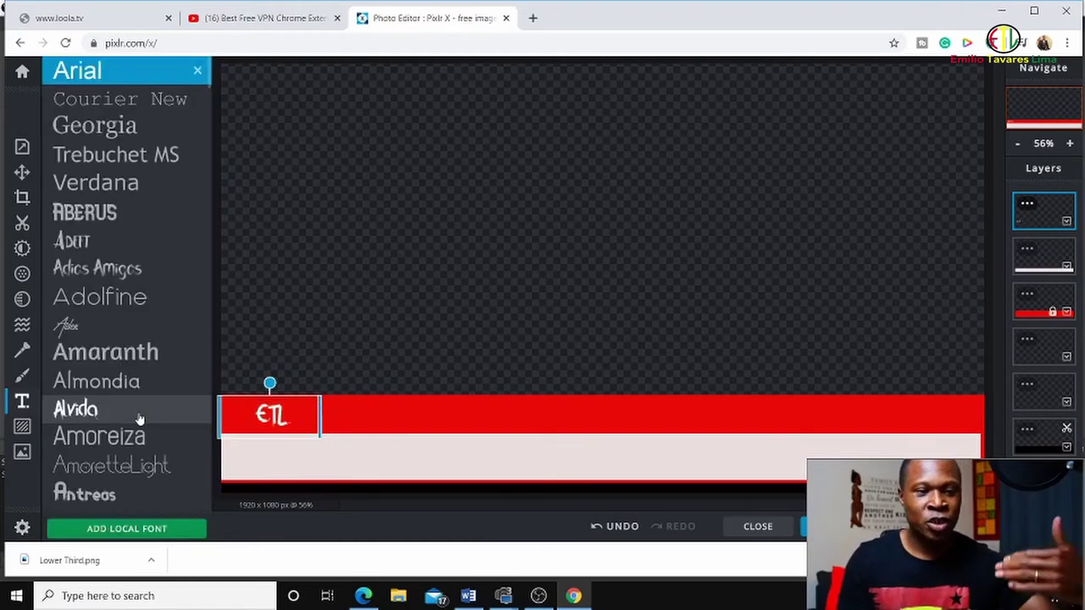
left_click(125, 268)
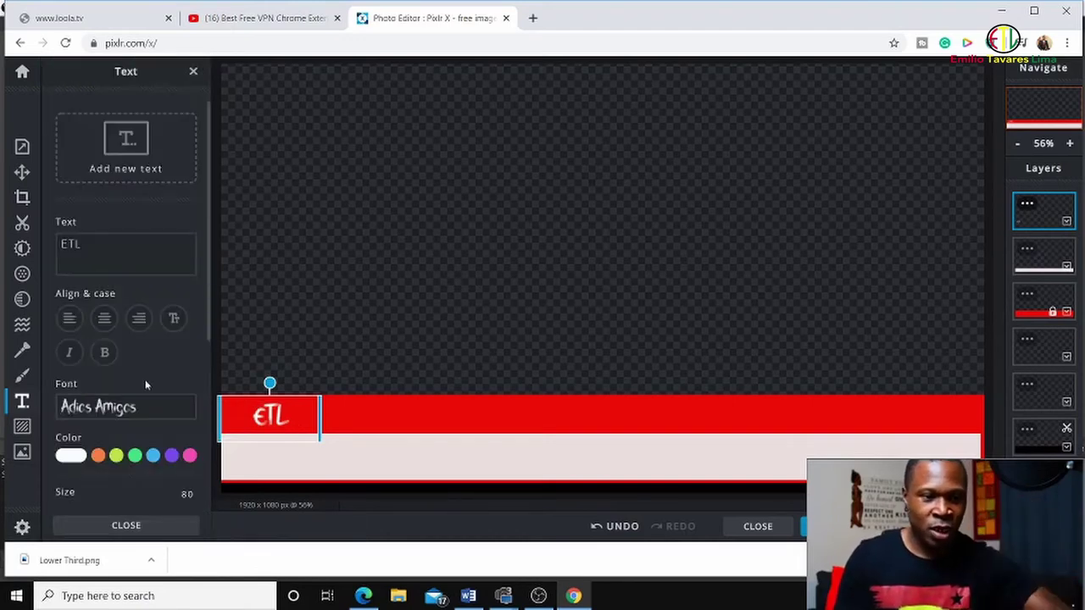
left_click(151, 416)
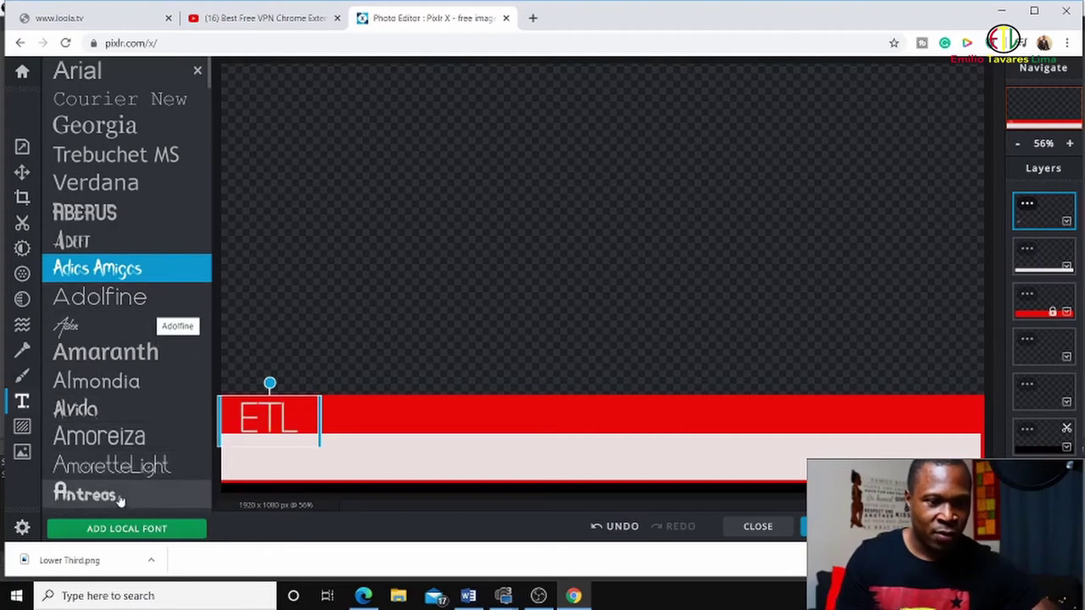
left_click(136, 446)
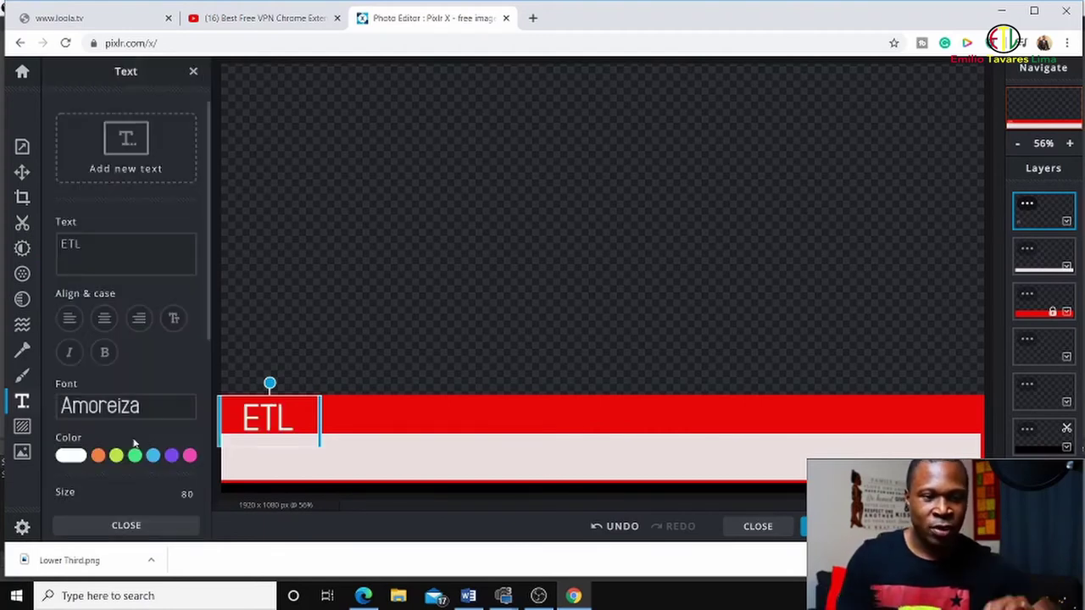
left_click(150, 407)
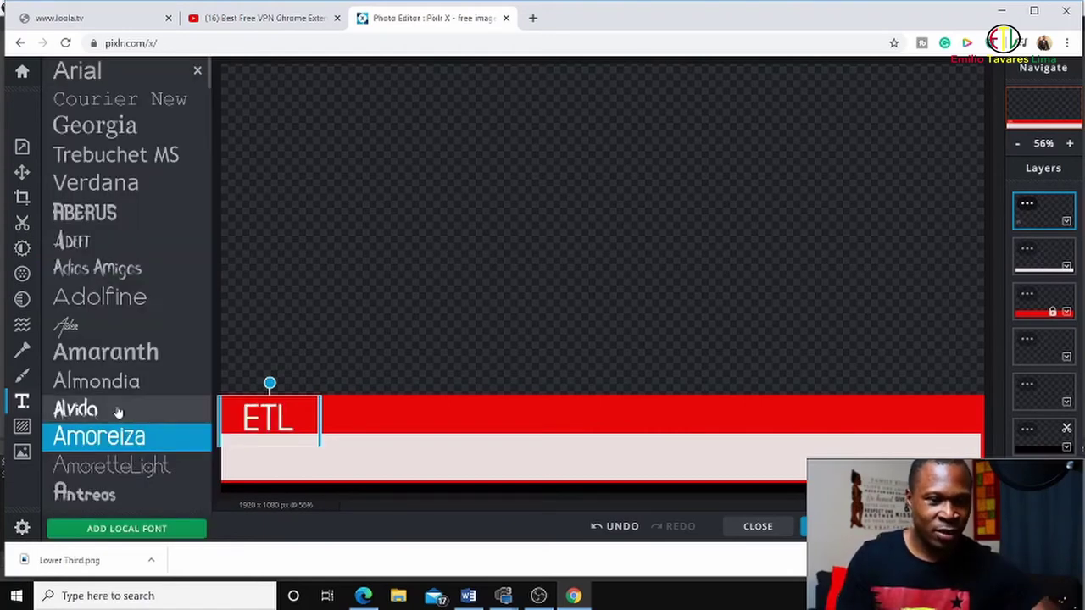
left_click(117, 410)
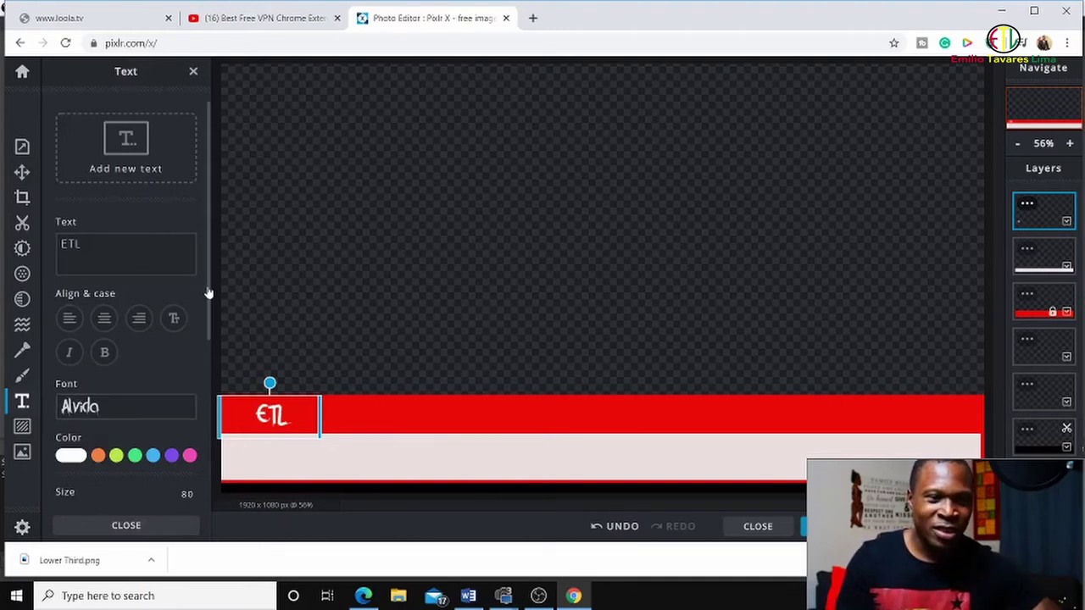
left_click_drag(208, 293, 194, 447)
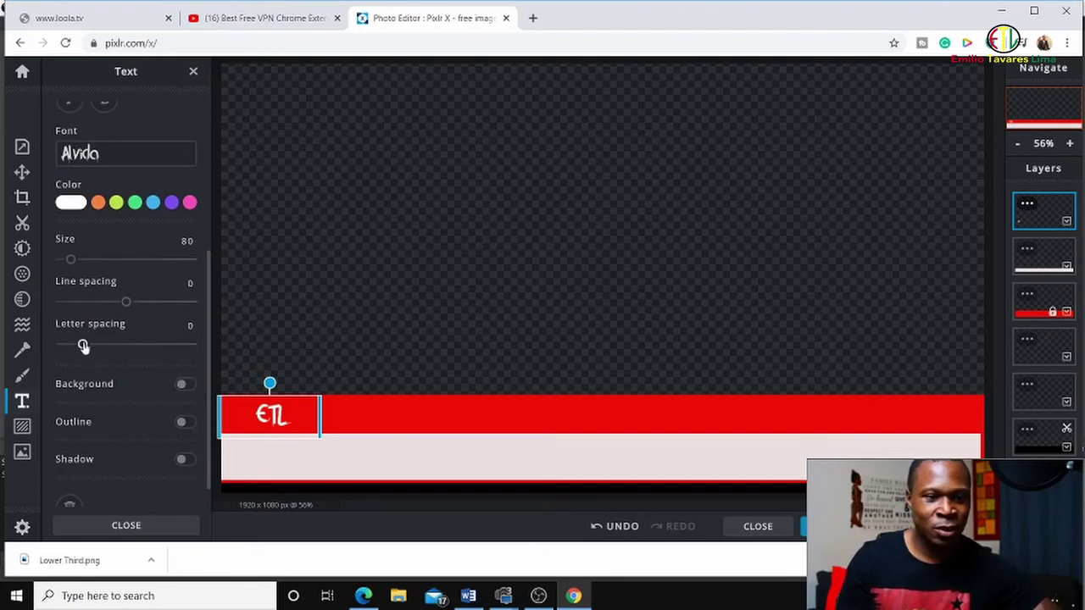
left_click_drag(82, 345, 150, 356)
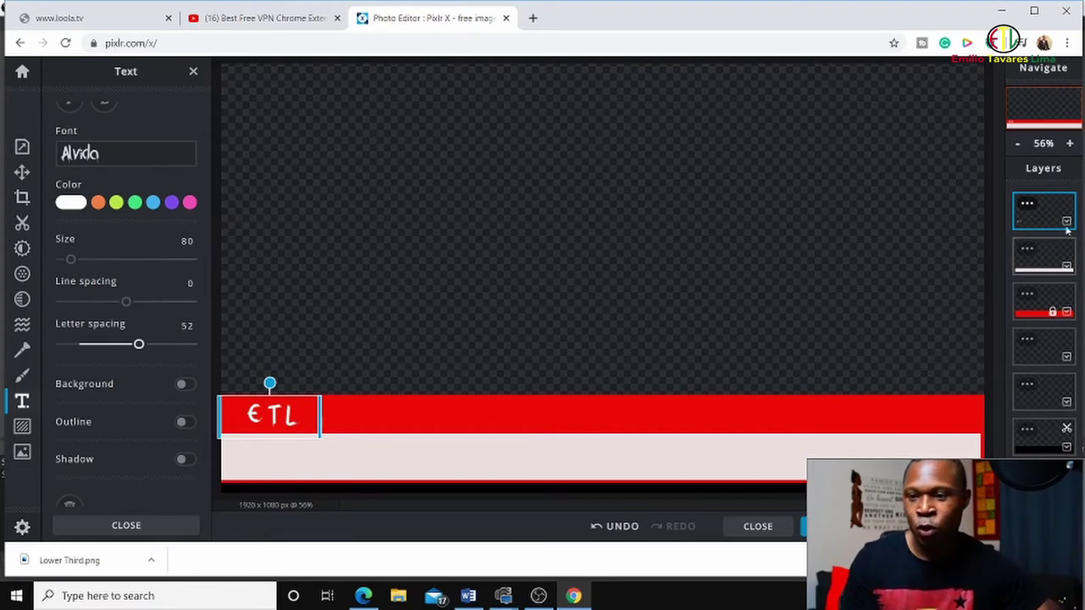
Duplicate the ETL text layer and shift the copy right along the red bar.
left_click(1027, 208)
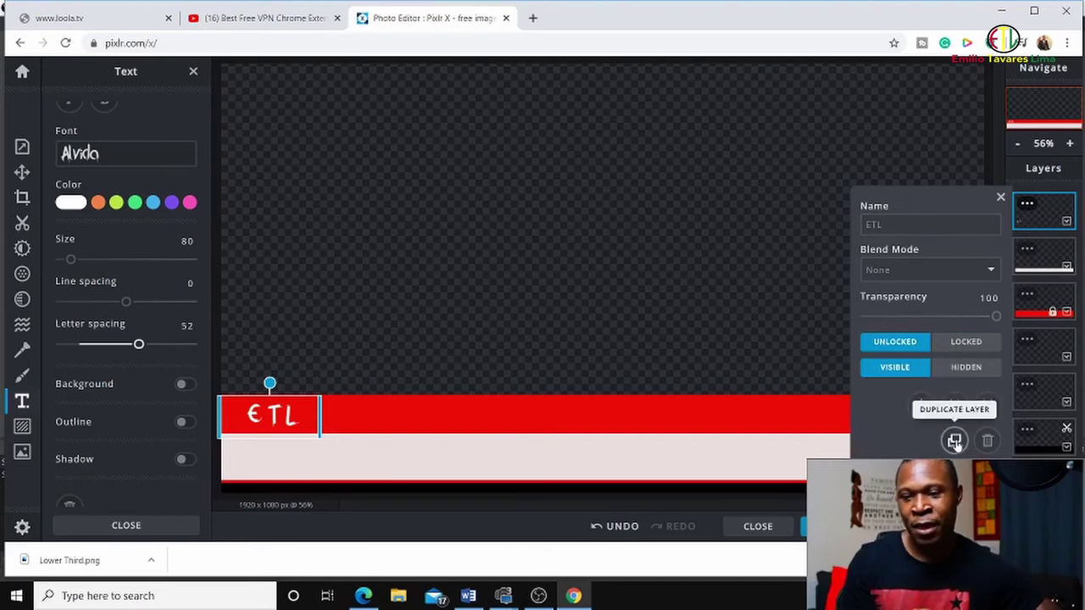
left_click(955, 441)
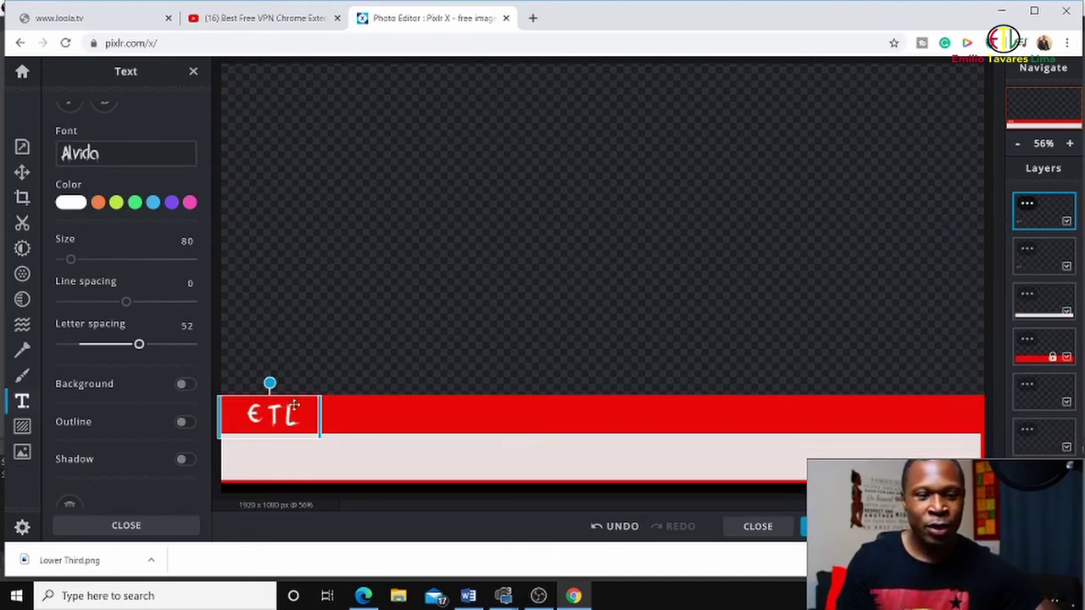
left_click_drag(299, 413, 468, 413)
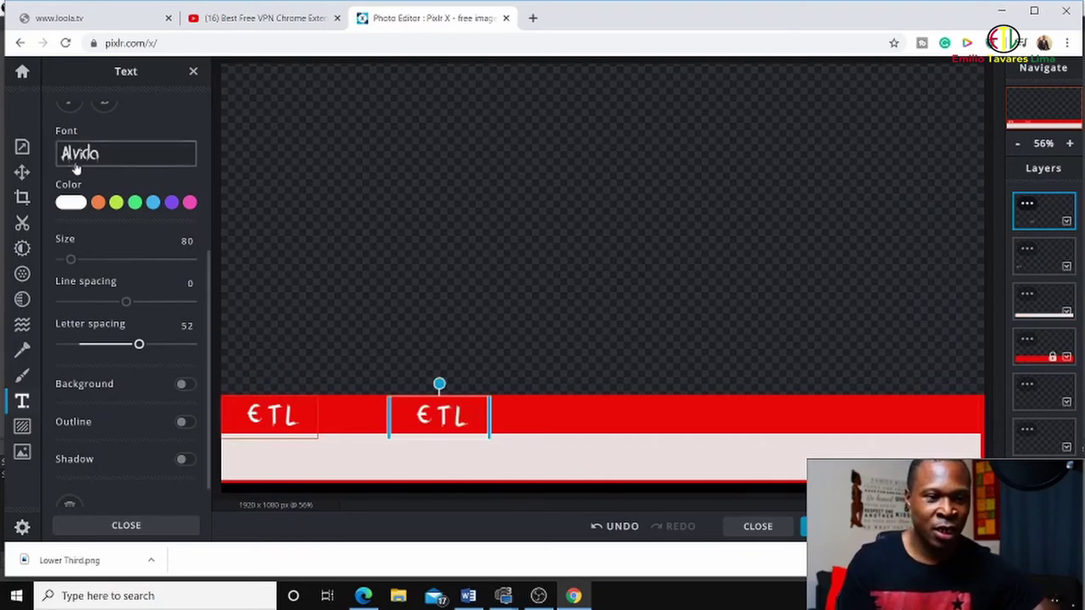
Move the ETL copy onto the white bar and recolour it red (#F40606).
left_click(71, 205)
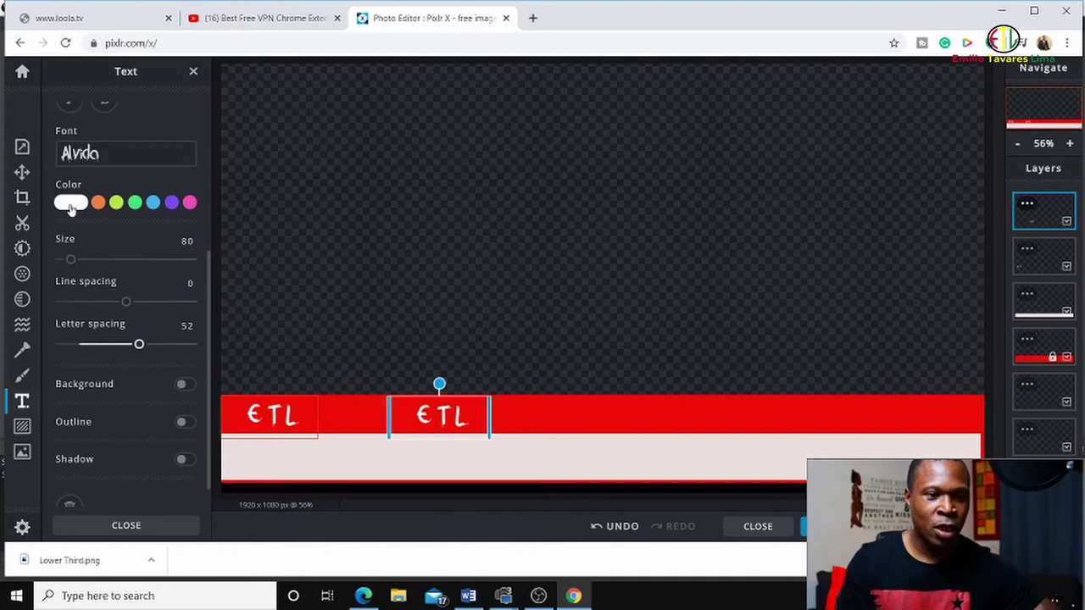
left_click(192, 288)
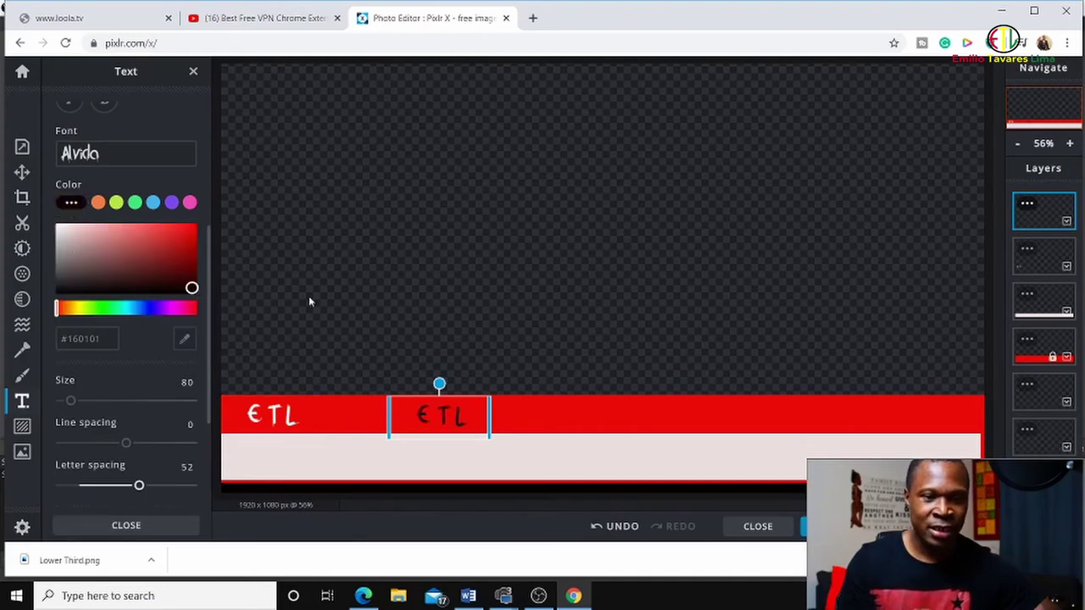
left_click_drag(466, 409, 298, 448)
left_click(298, 447)
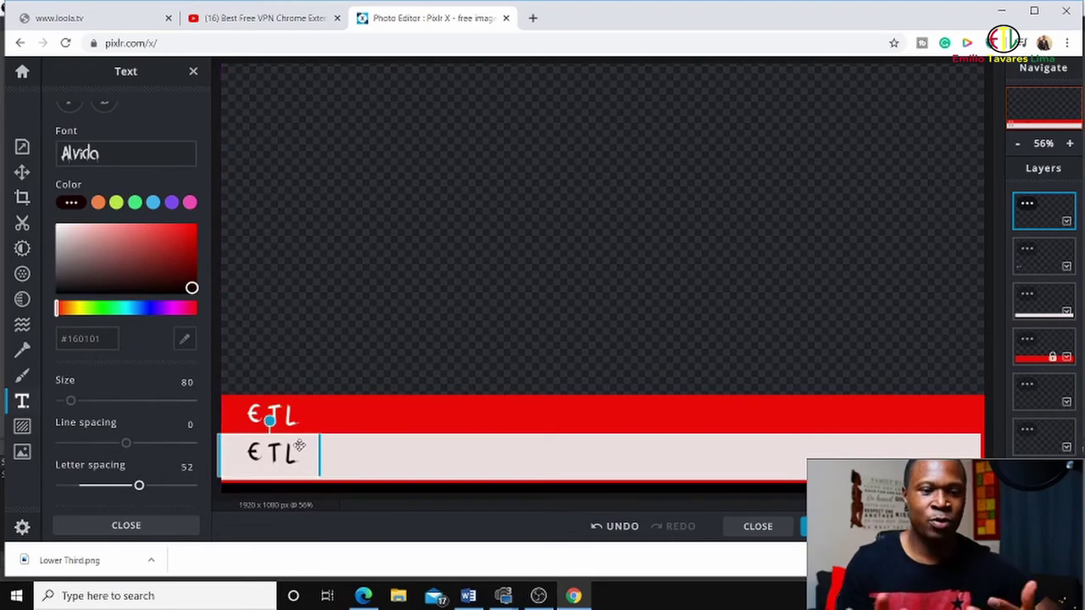
left_click(193, 229)
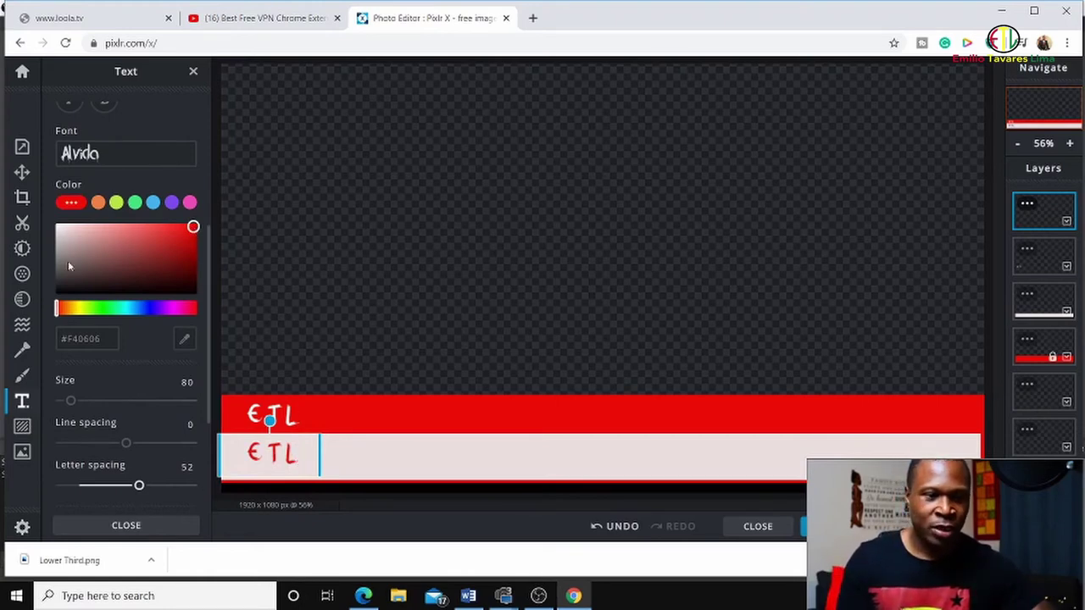
Complete the white-bar text with the full name and widen its box so it fits on one line.
scroll(105, 264, "up", 3)
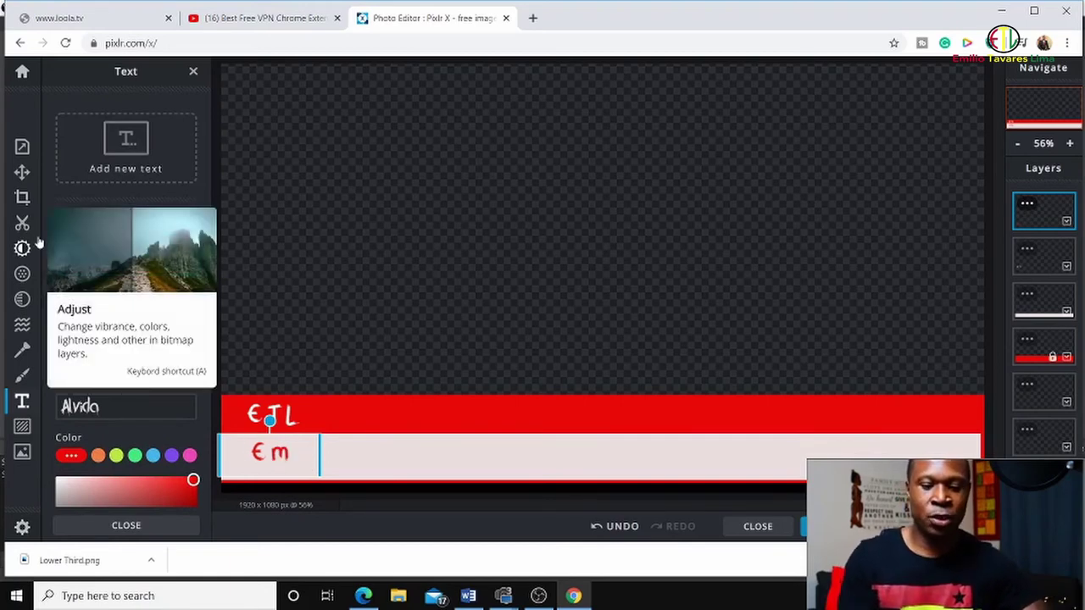
type("ilio Tavares Lima")
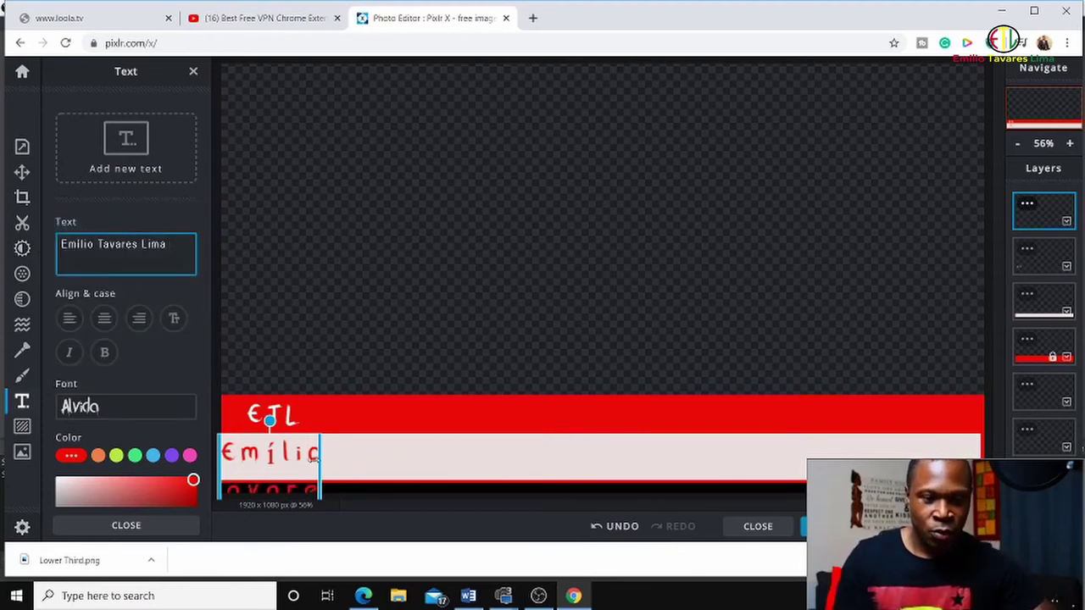
left_click_drag(322, 457, 598, 446)
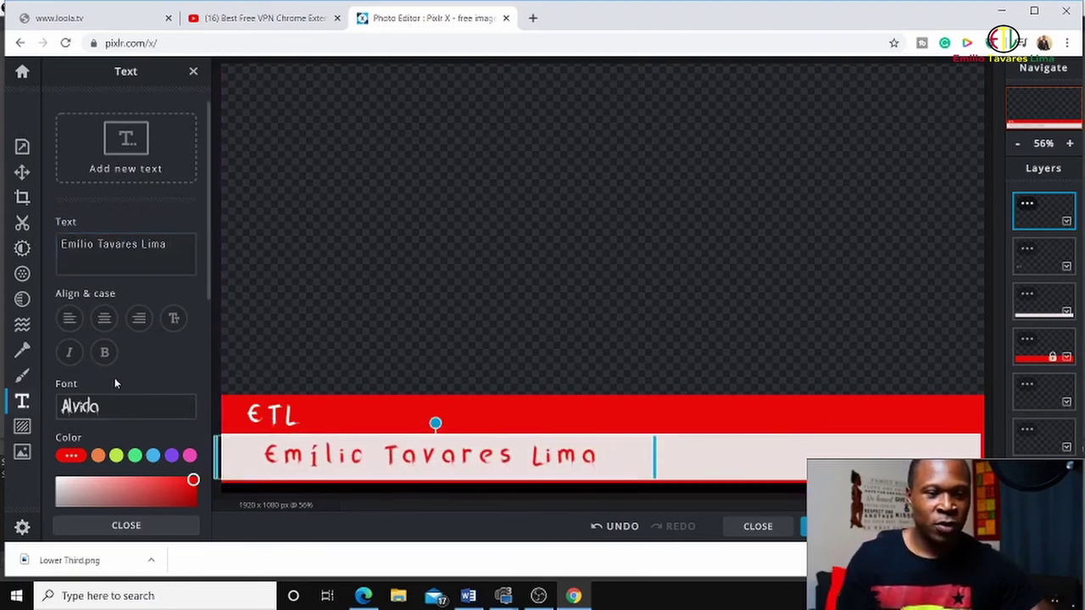
Set the name text's font to Jura, then bring up the Save Image settings.
left_click(114, 409)
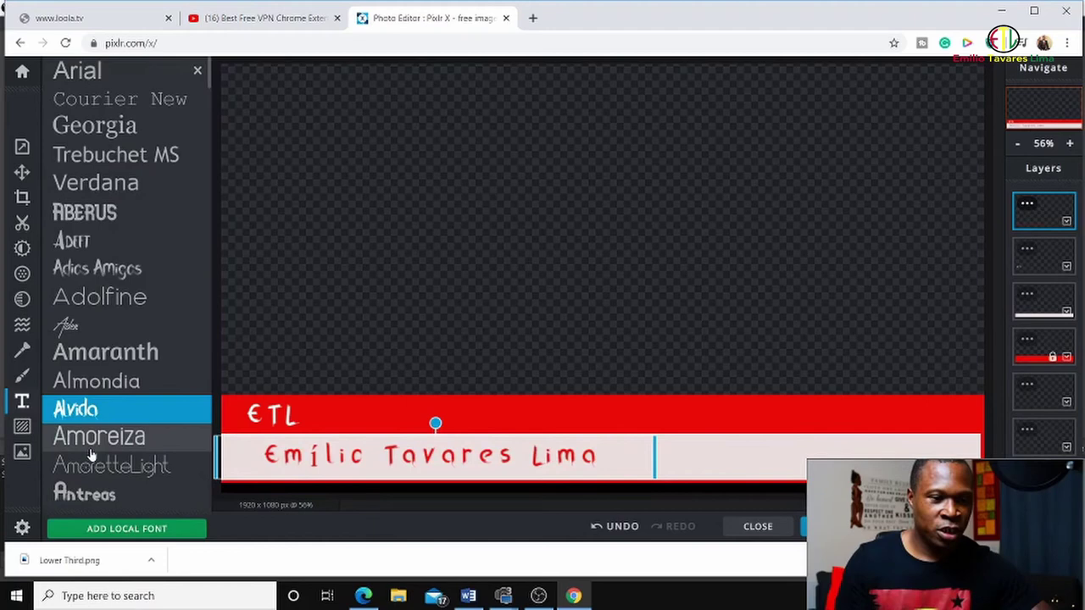
left_click(92, 325)
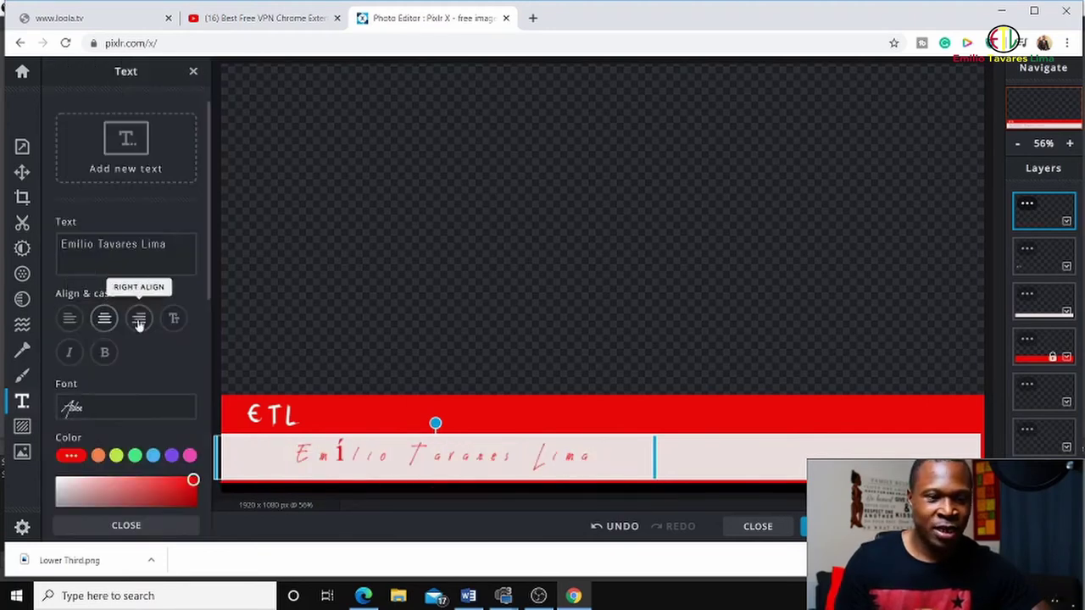
left_click(133, 410)
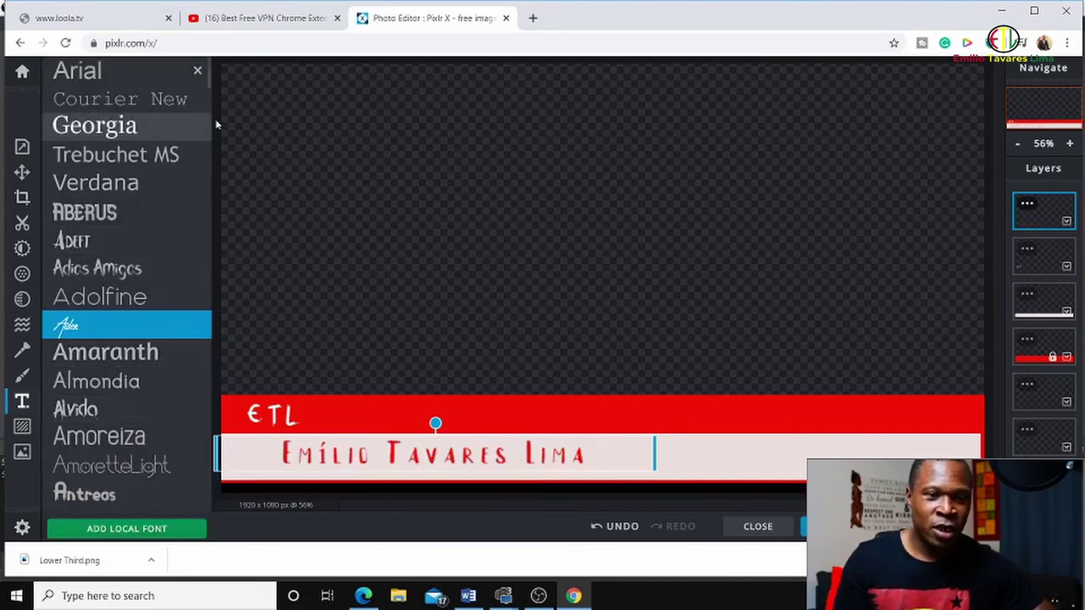
left_click_drag(209, 89, 145, 254)
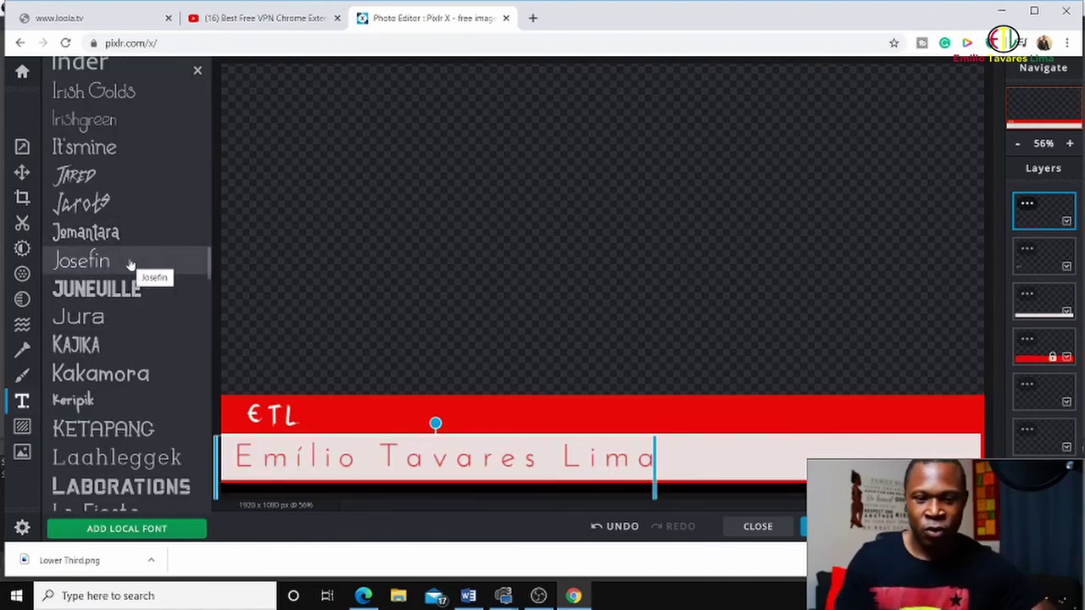
left_click(110, 232)
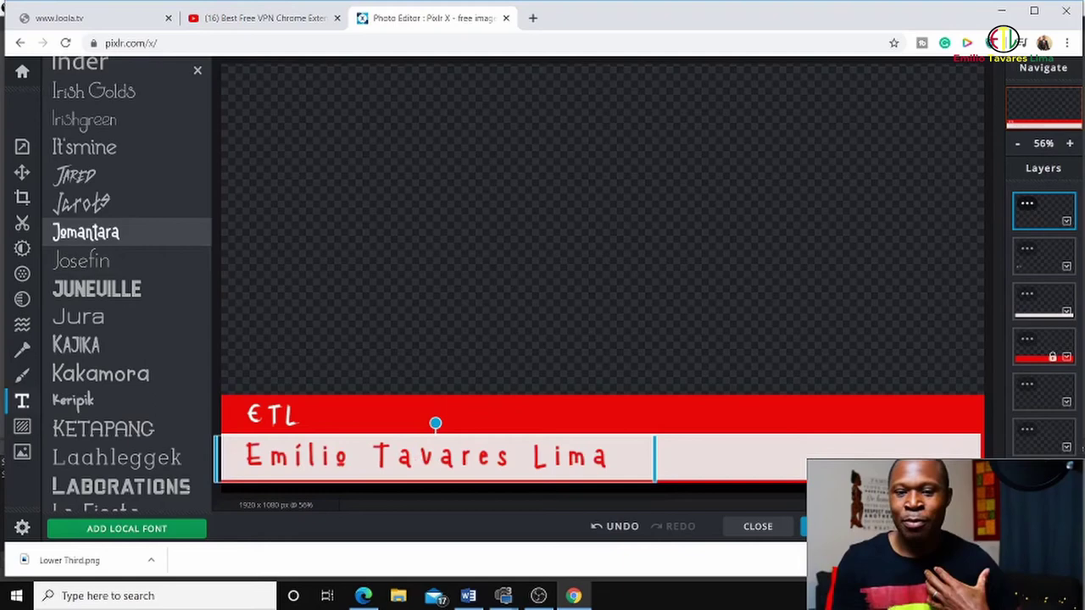
key("Escape")
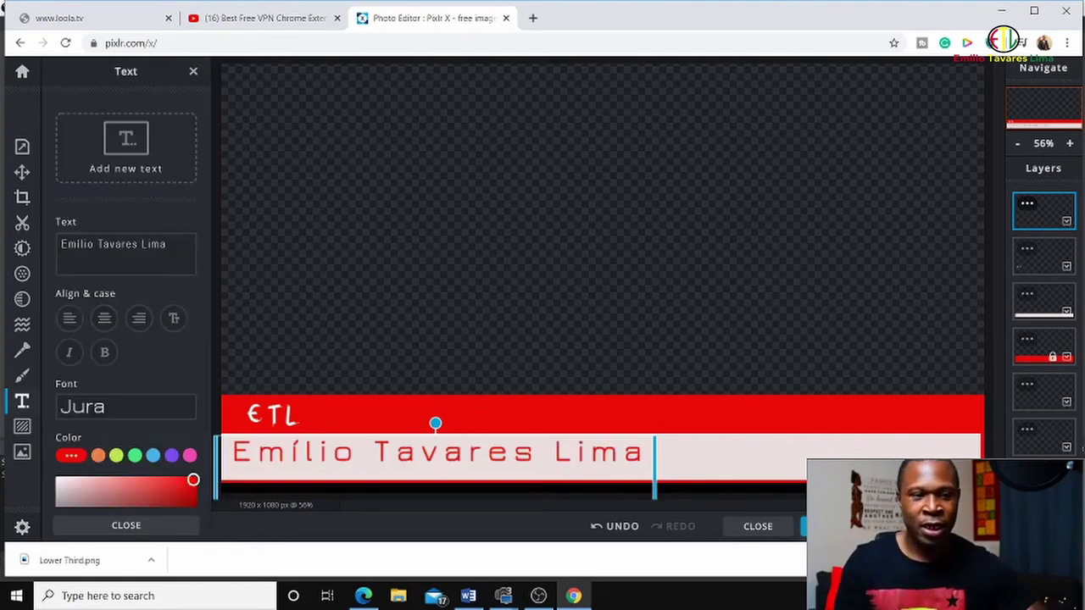
key("ctrl+s")
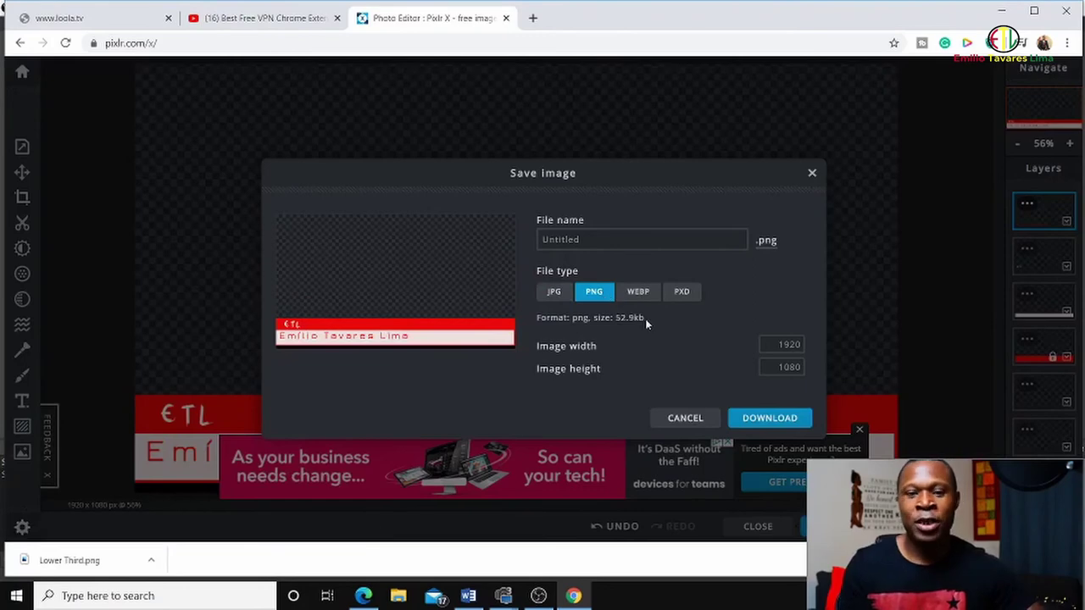
Download the 1920×1080 PNG as LT.png and switch back to OBS Studio.
left_click(769, 419)
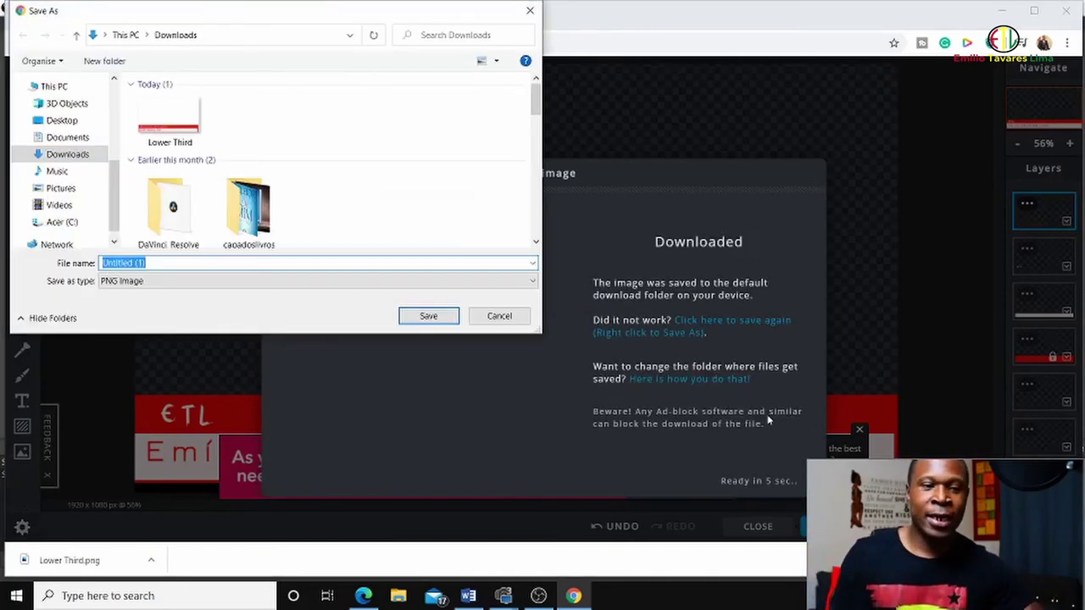
type("L")
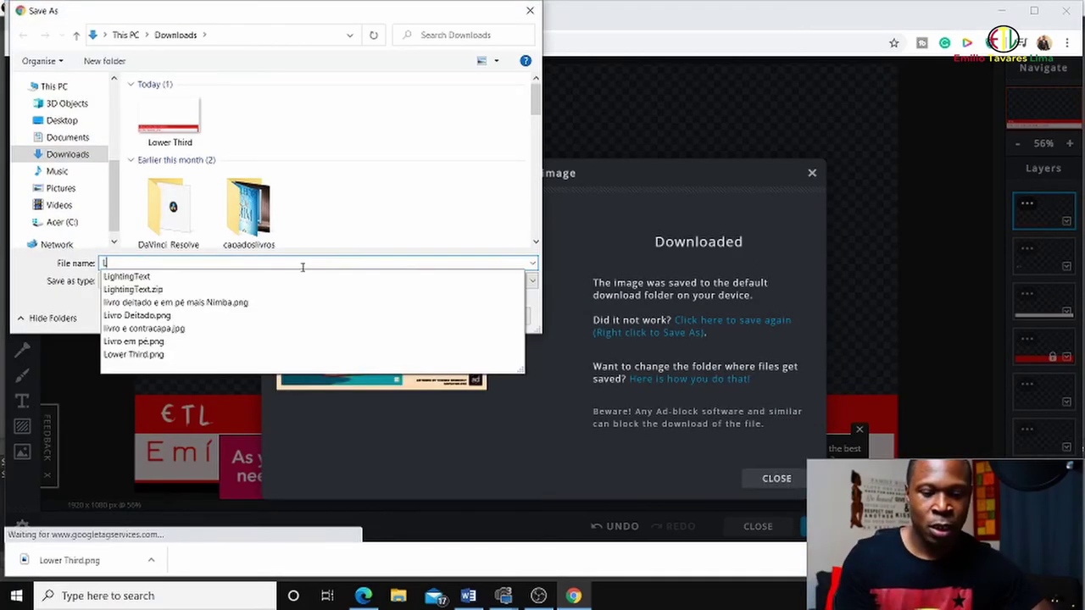
type("T")
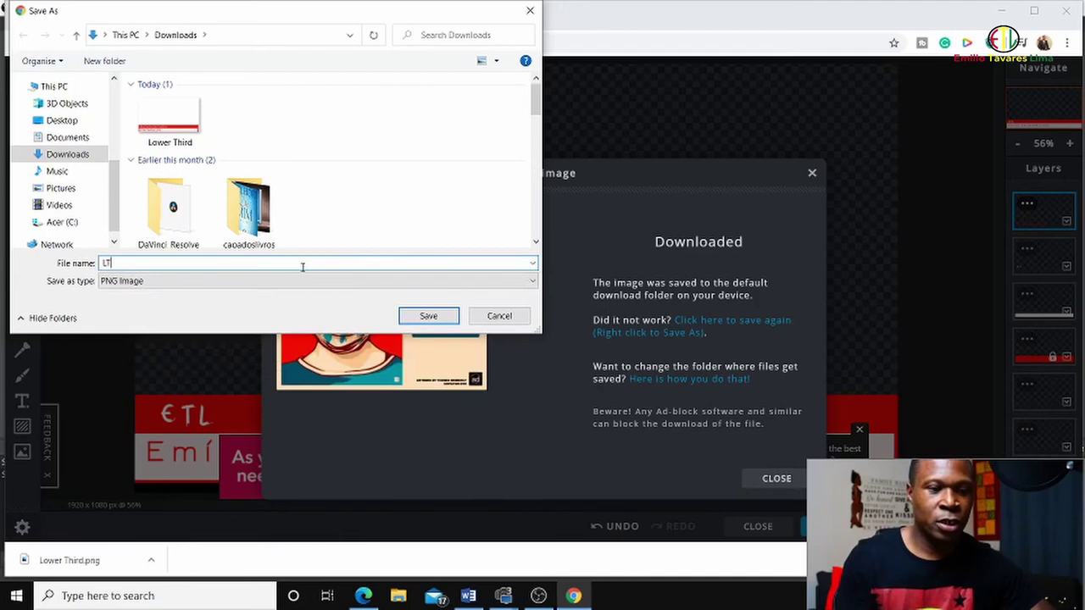
left_click(428, 316)
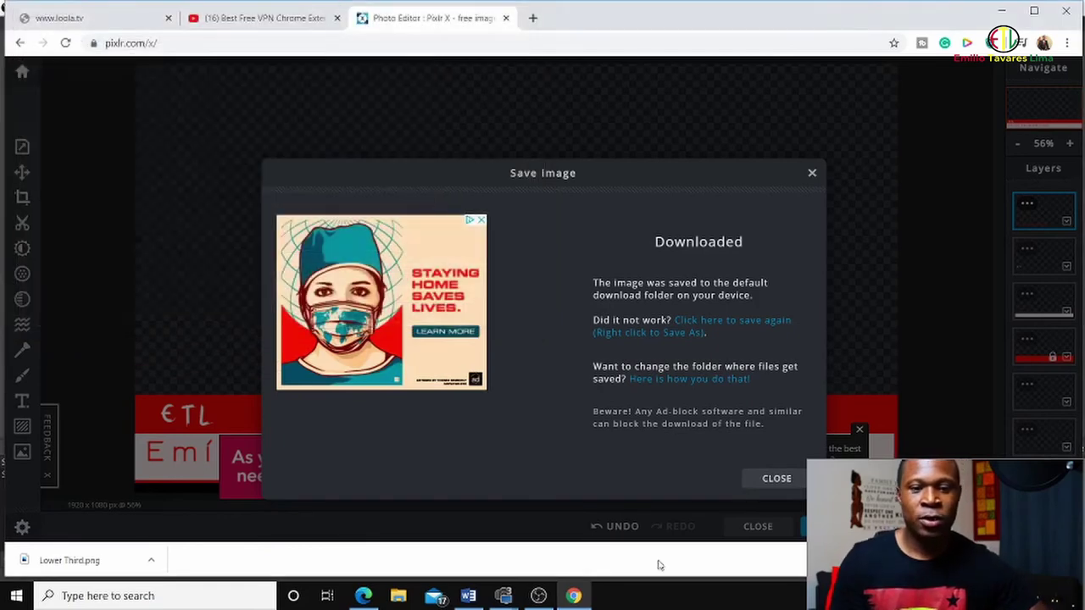
left_click(812, 174)
left_click(539, 596)
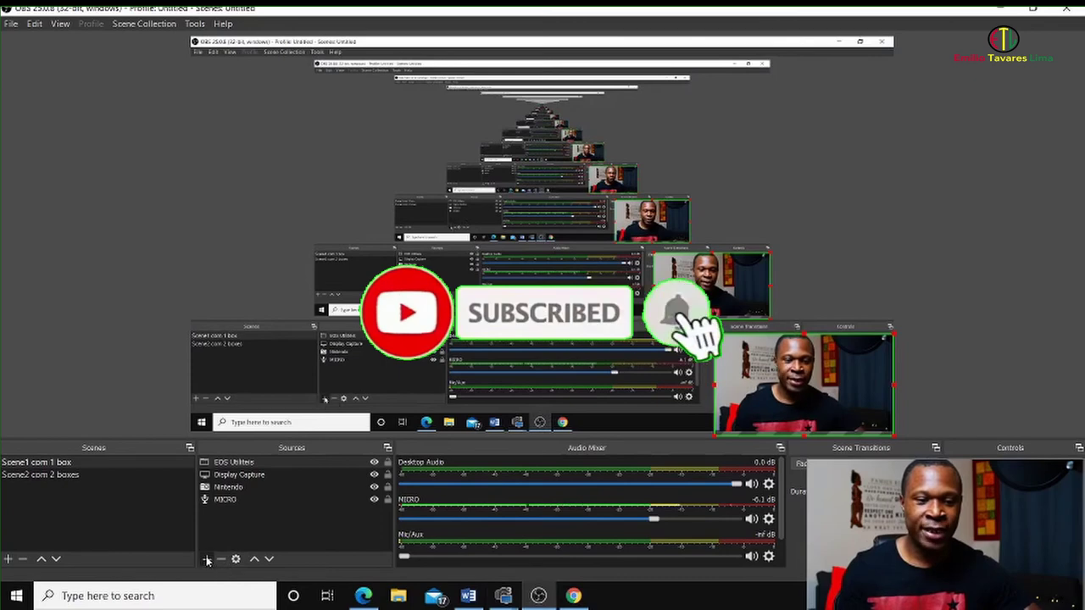
Create an Image source called LT in Scene1 that loads Downloads/LT.png.
left_click(207, 559)
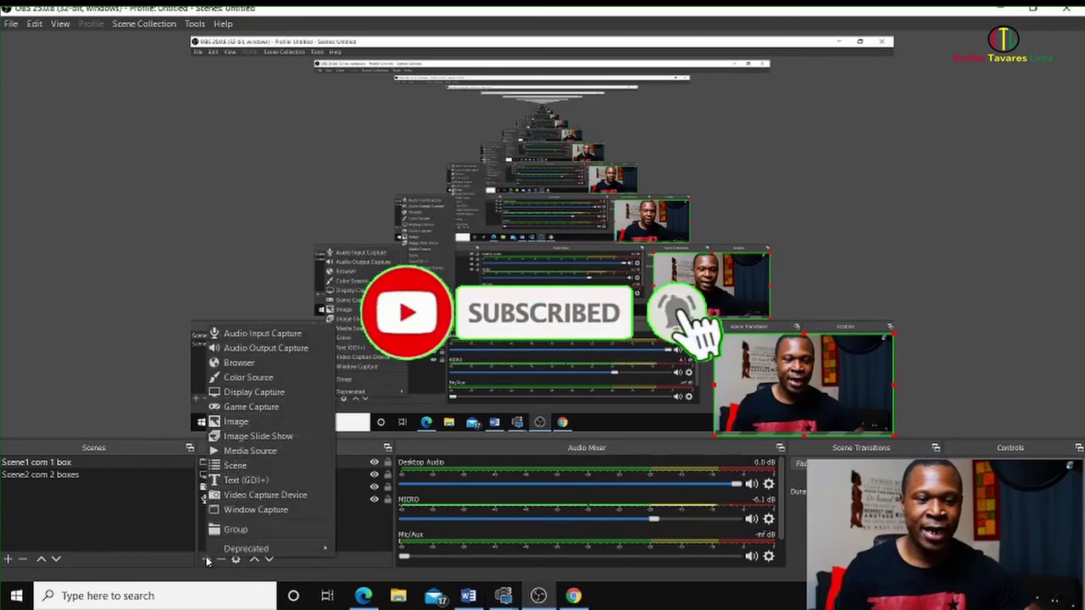
left_click(241, 421)
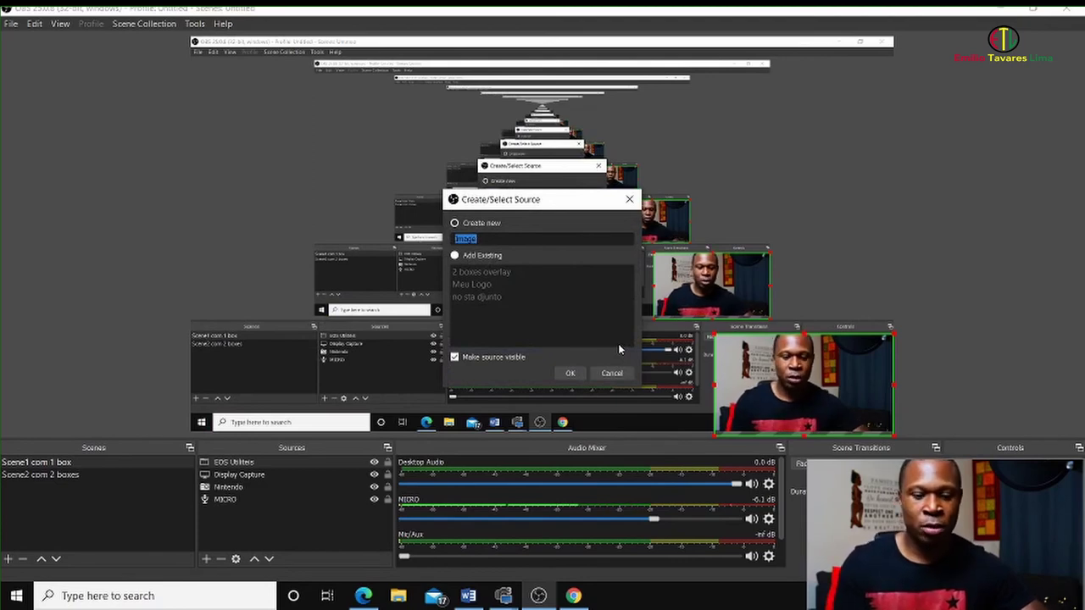
type("L")
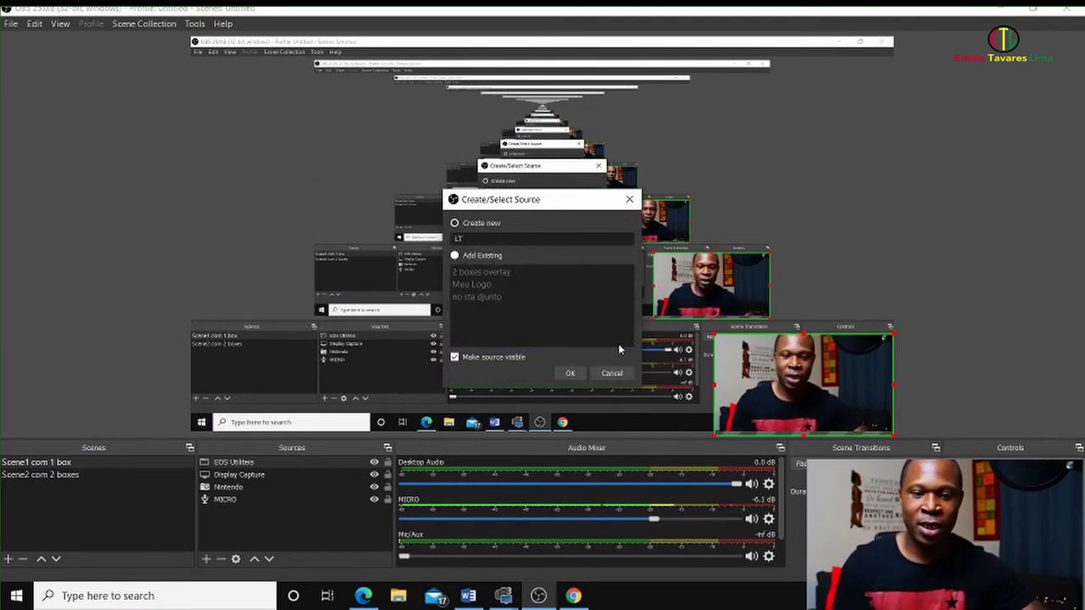
type("T")
key("Return")
left_click(726, 367)
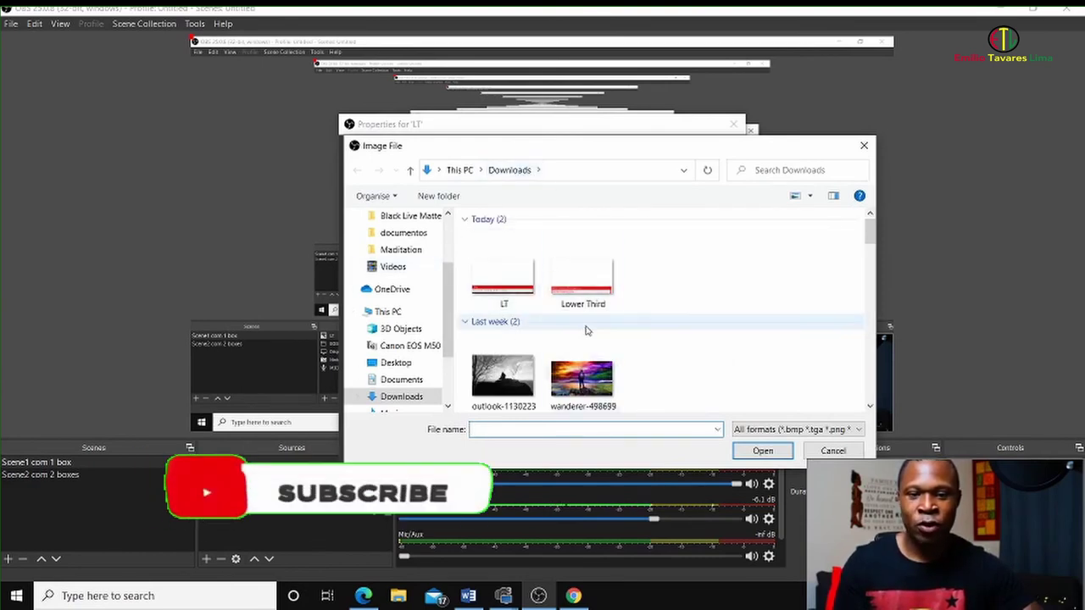
left_click(512, 289)
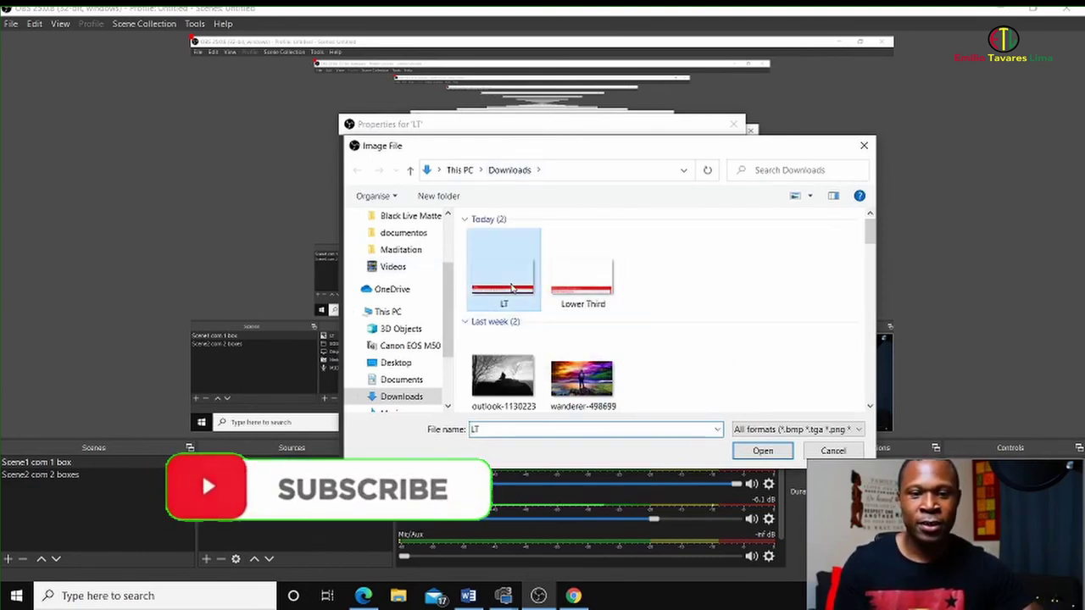
left_click(758, 451)
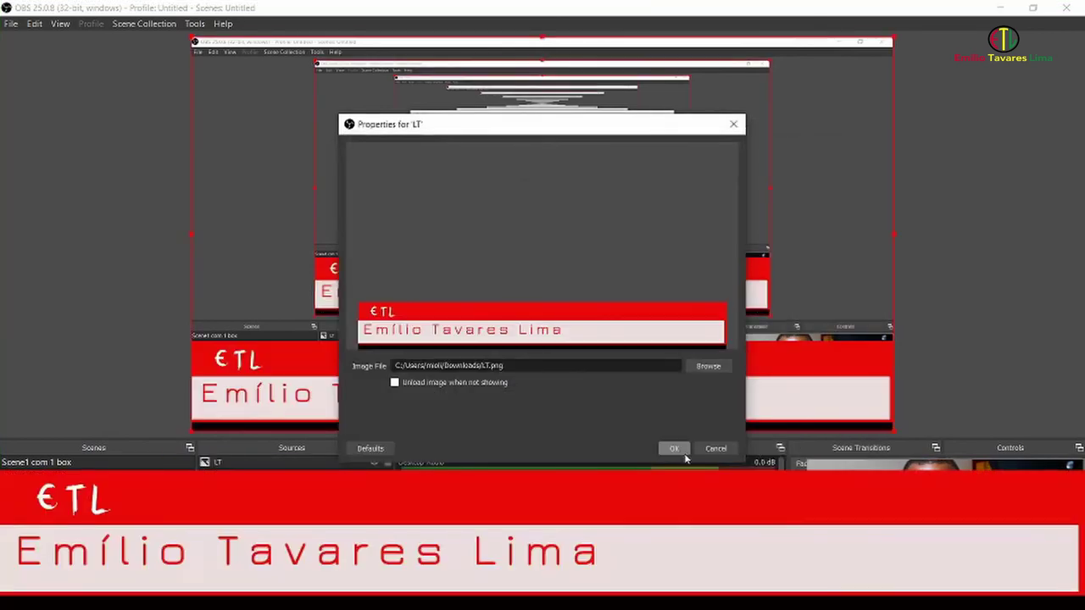
left_click(679, 449)
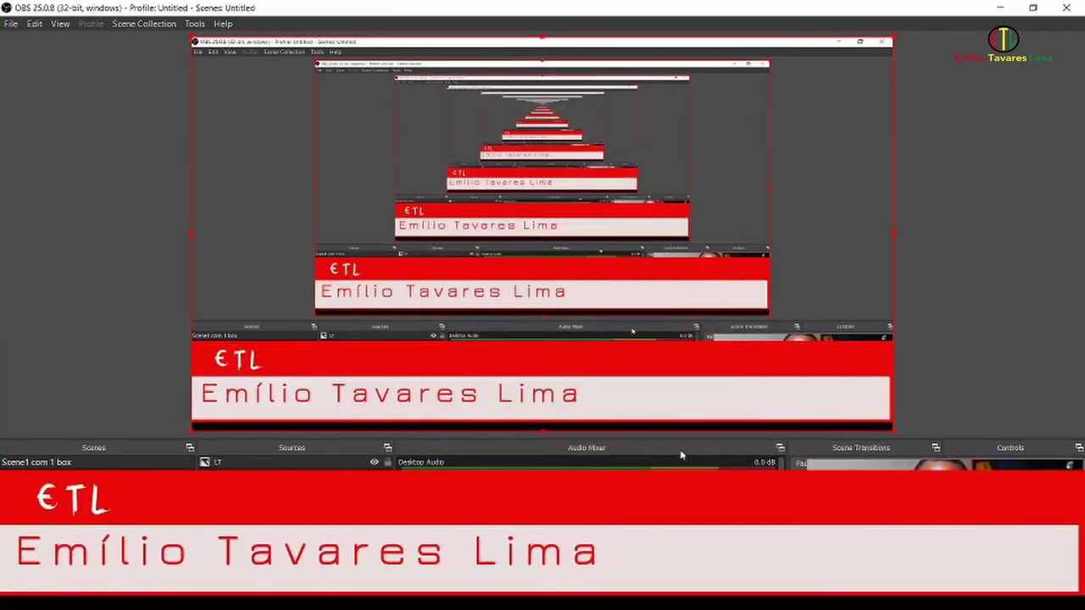